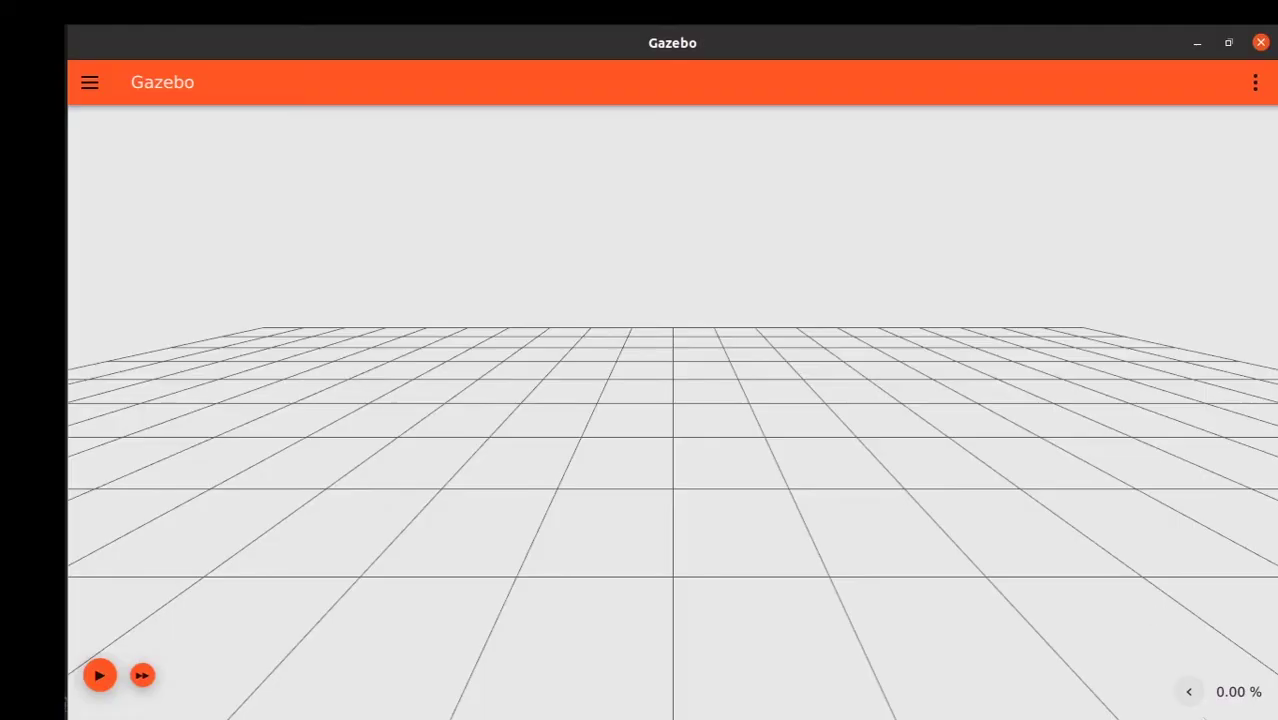
Expand Gazebo's bottom-right stats readout to show RTF, sim time, real time and iterations.
{"action": "left_click", "coordinate": [1185, 692]}
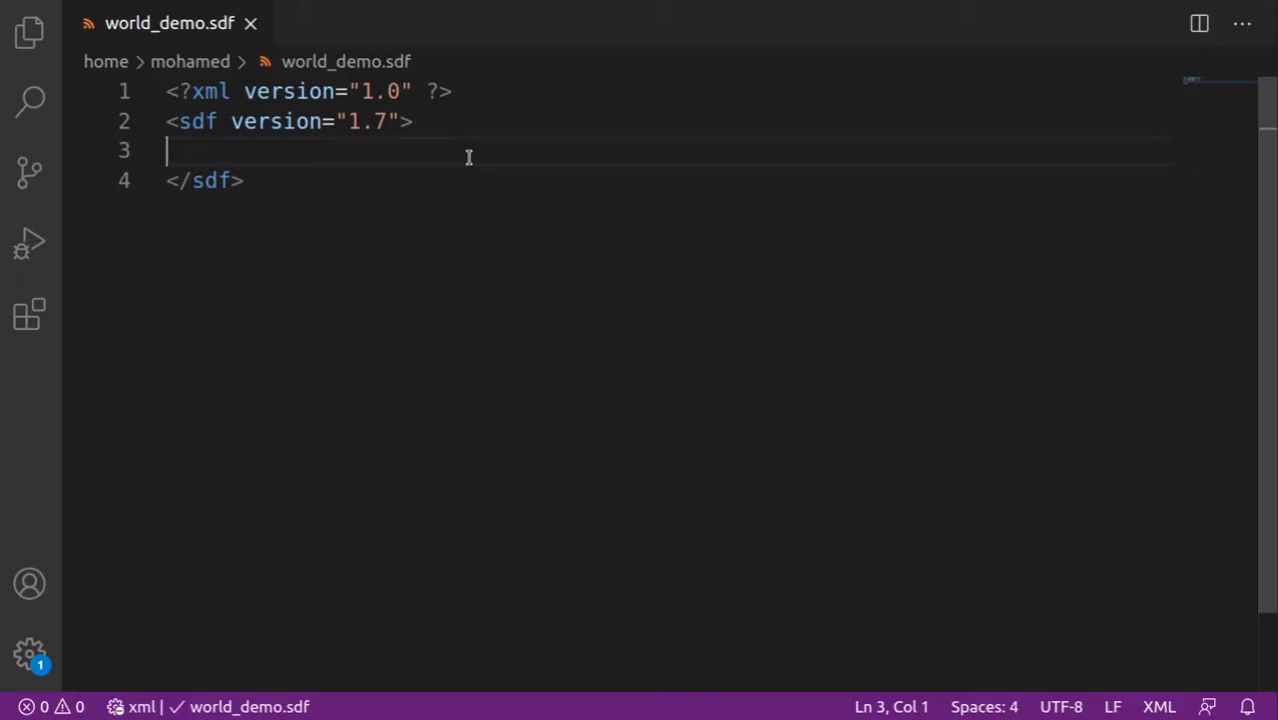
Insert an empty <world name="world_demo"> element on line 3 inside the sdf root.
{"action": "key", "text": "Tab"}
{"action": "type", "text": "<wor"}
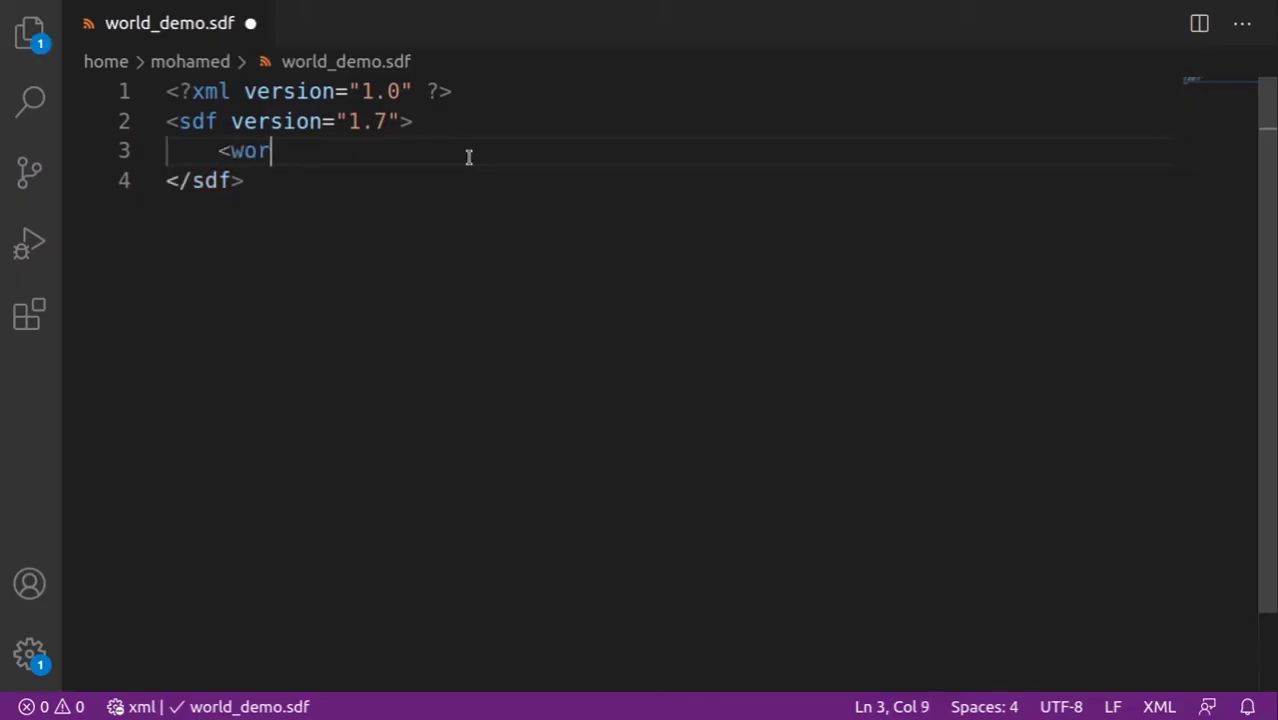
{"action": "type", "text": "ld name"}
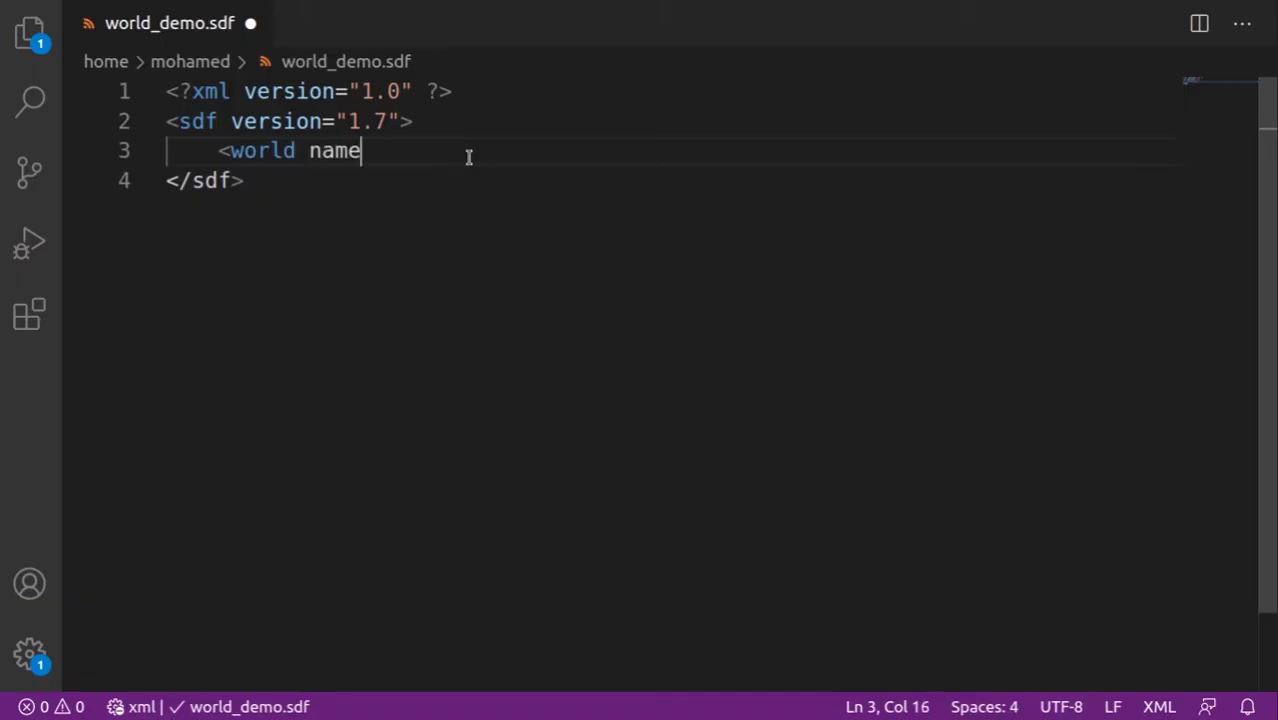
{"action": "key", "text": "Tab"}
{"action": "key", "text": "Return"}
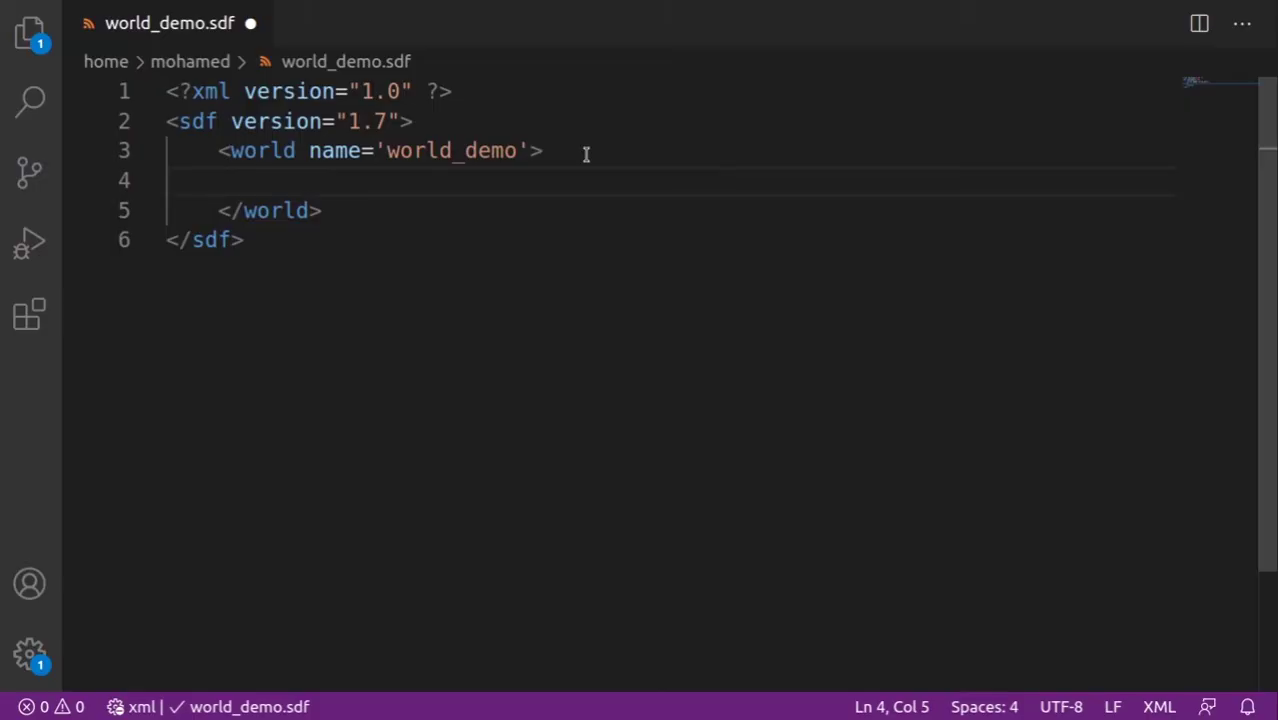
Insert the '1ms' physics block with max_step_size 0.001 and real_time_factor 1.0.
{"action": "key", "text": "Tab"}
{"action": "type", "text": "<phy"}
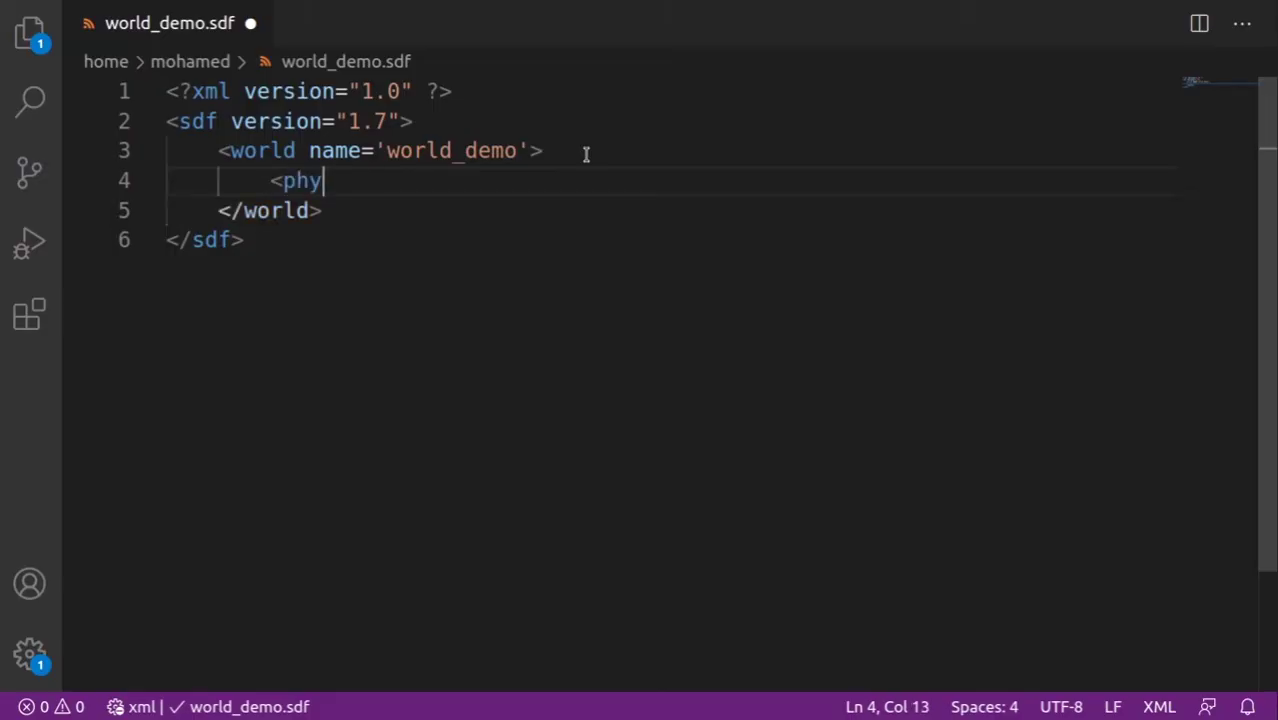
{"action": "type", "text": "sics"}
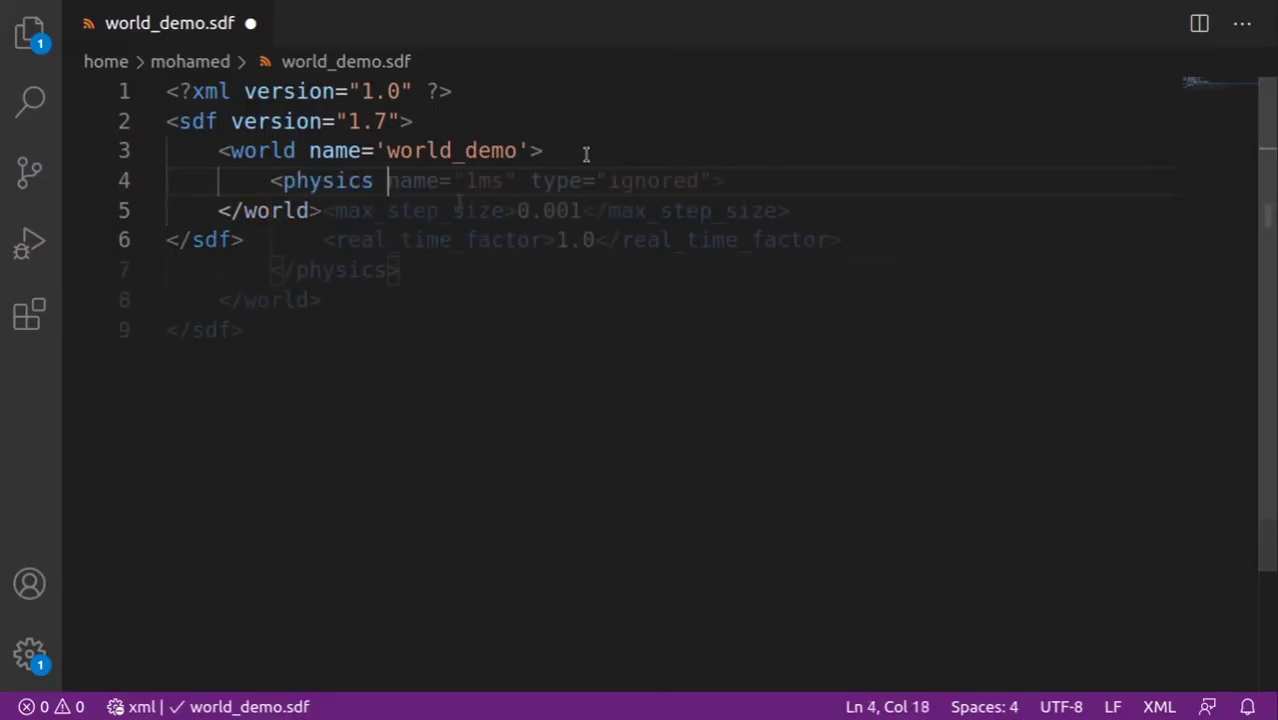
{"action": "key", "text": "Tab"}
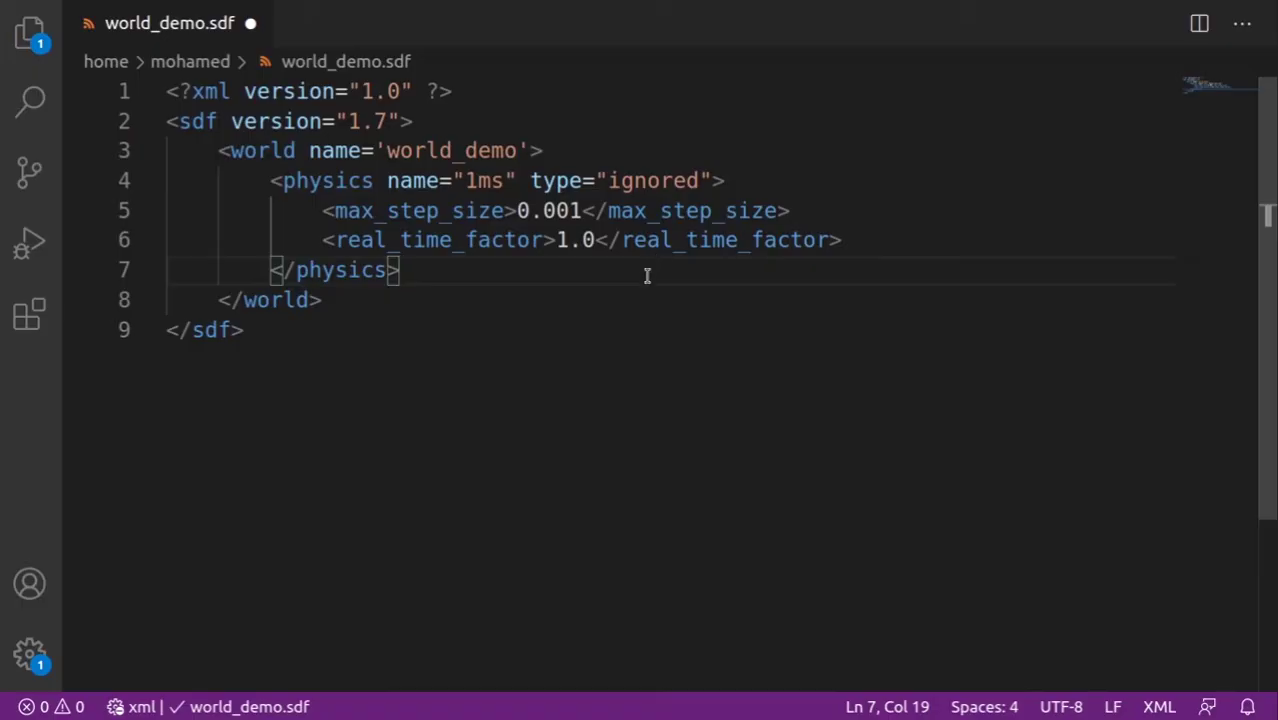
Add the first plugin entry, the Physics system, after the physics block.
{"action": "key", "text": "Return"}
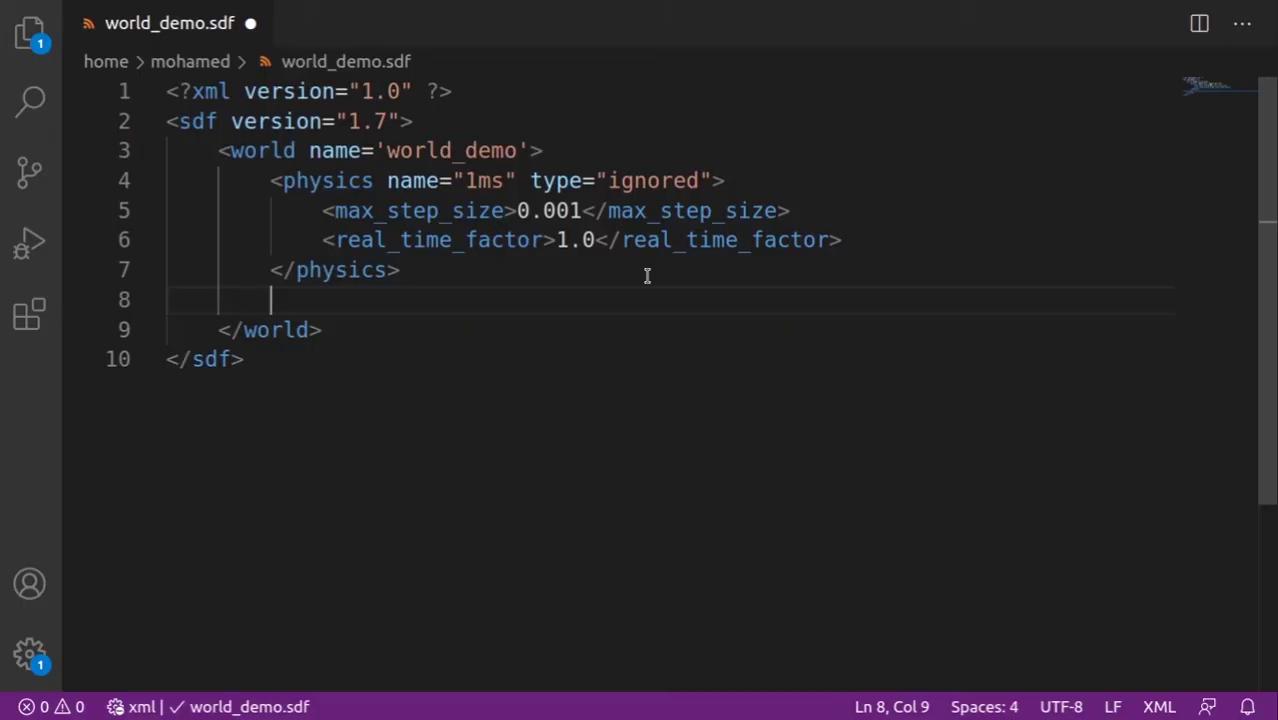
{"action": "type", "text": "<"}
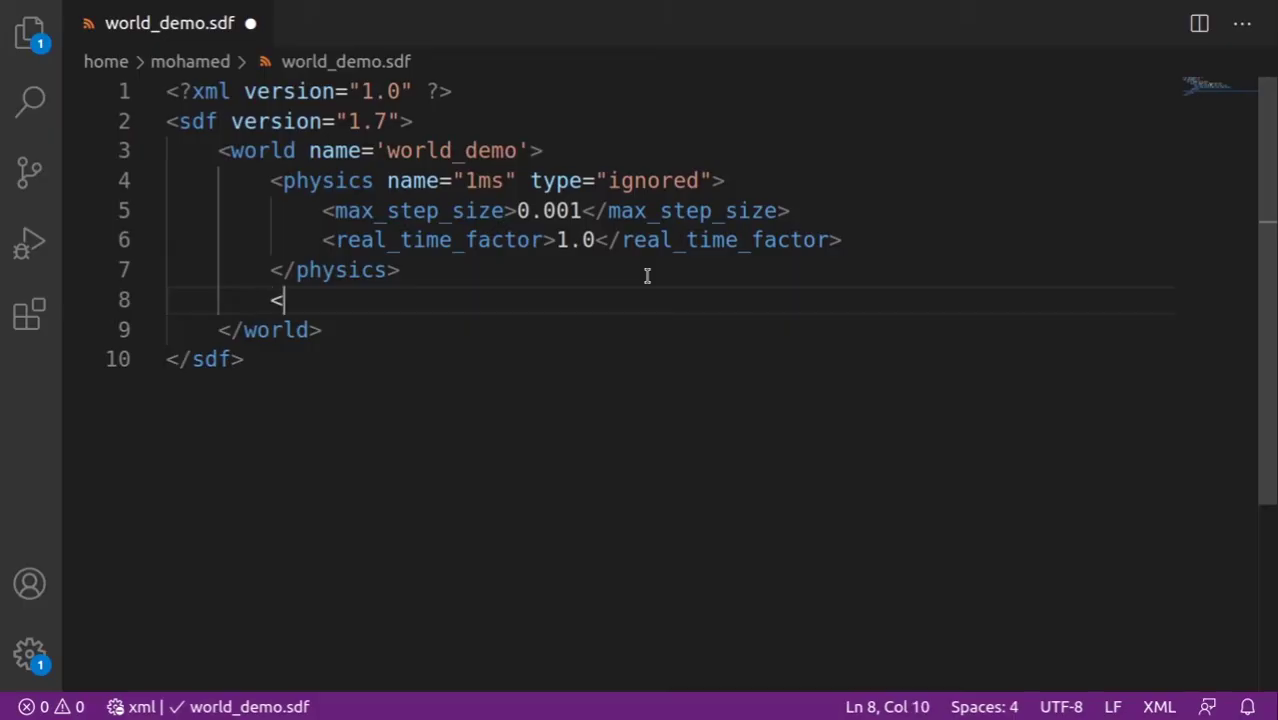
{"action": "type", "text": "plugi"}
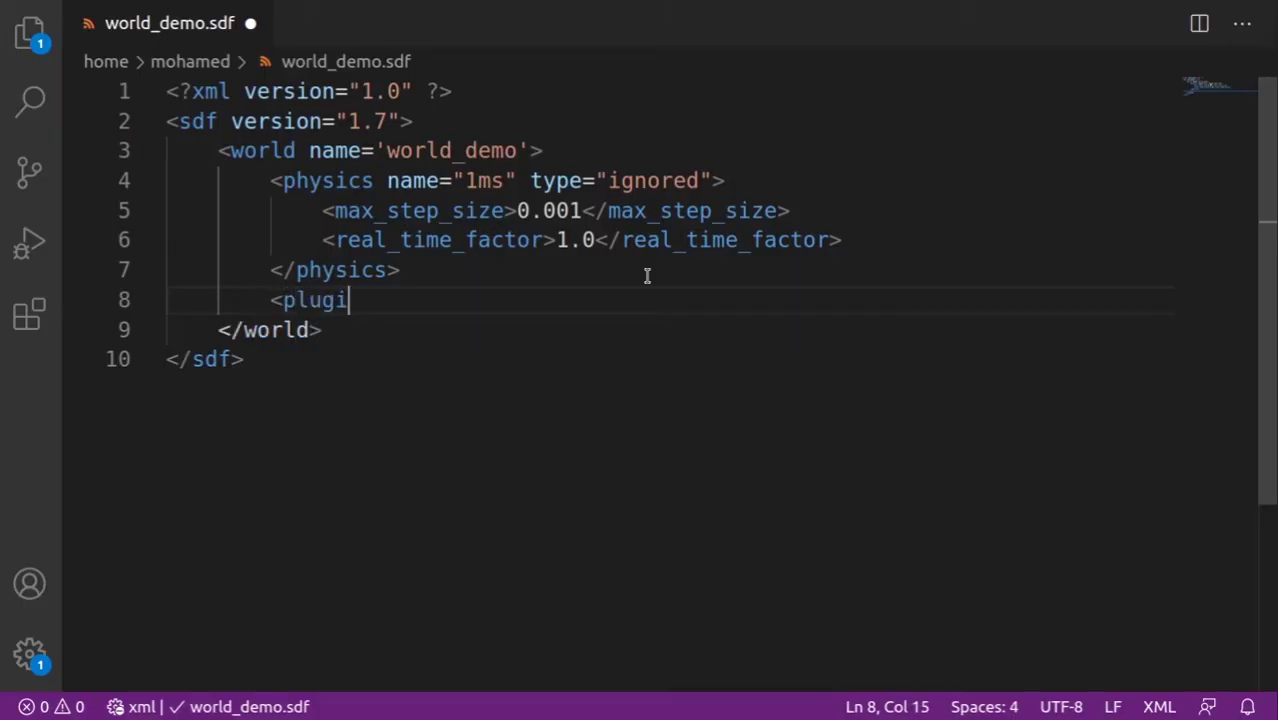
{"action": "type", "text": "n"}
{"action": "key", "text": "BackSpace"}
{"action": "key", "text": "Return"}
{"action": "key", "text": "Tab"}
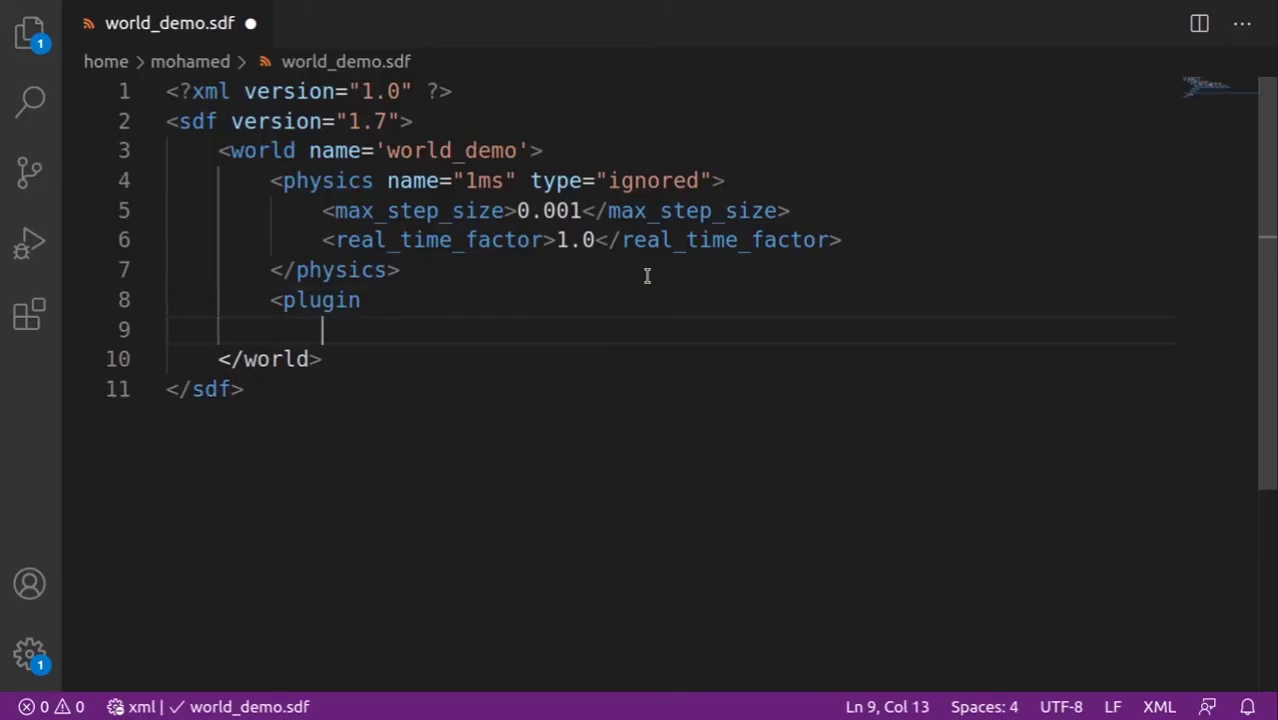
{"action": "type", "text": "filename=\"libignition-gazebo-physics-system.so"}
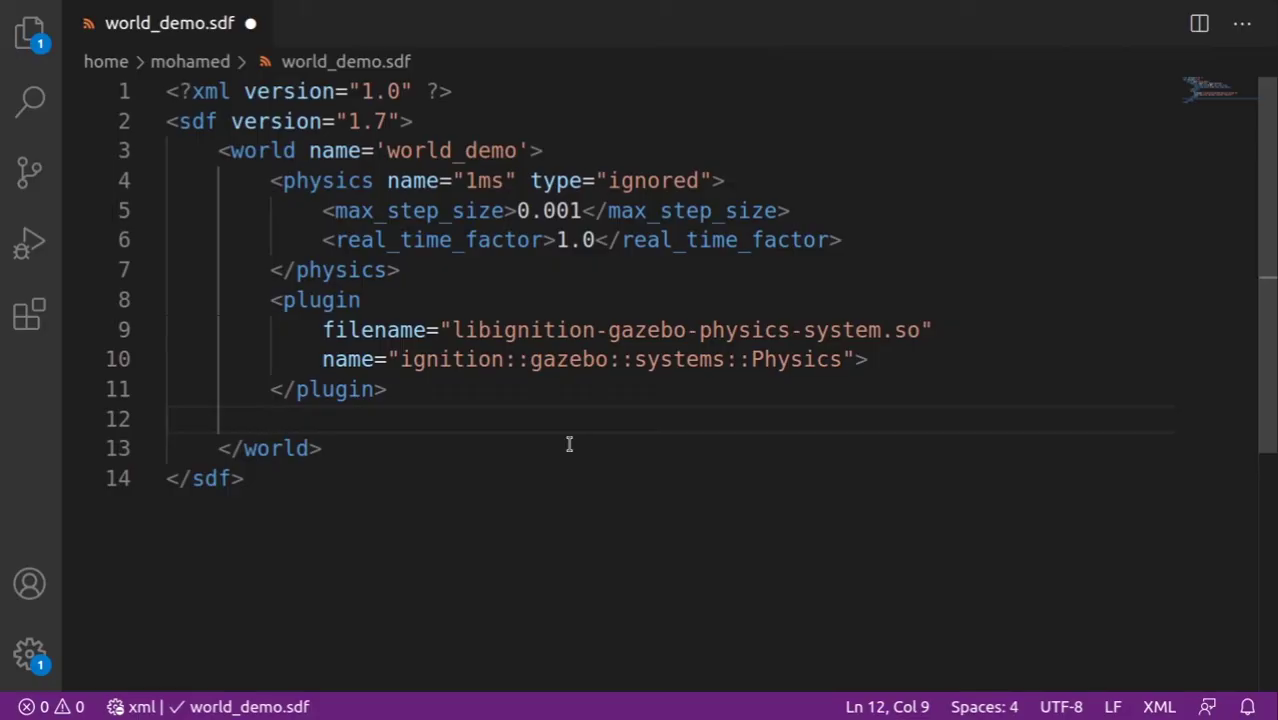
Add the UserCommands system plugin and begin a third plugin tag.
{"action": "type", "text": "<plu"}
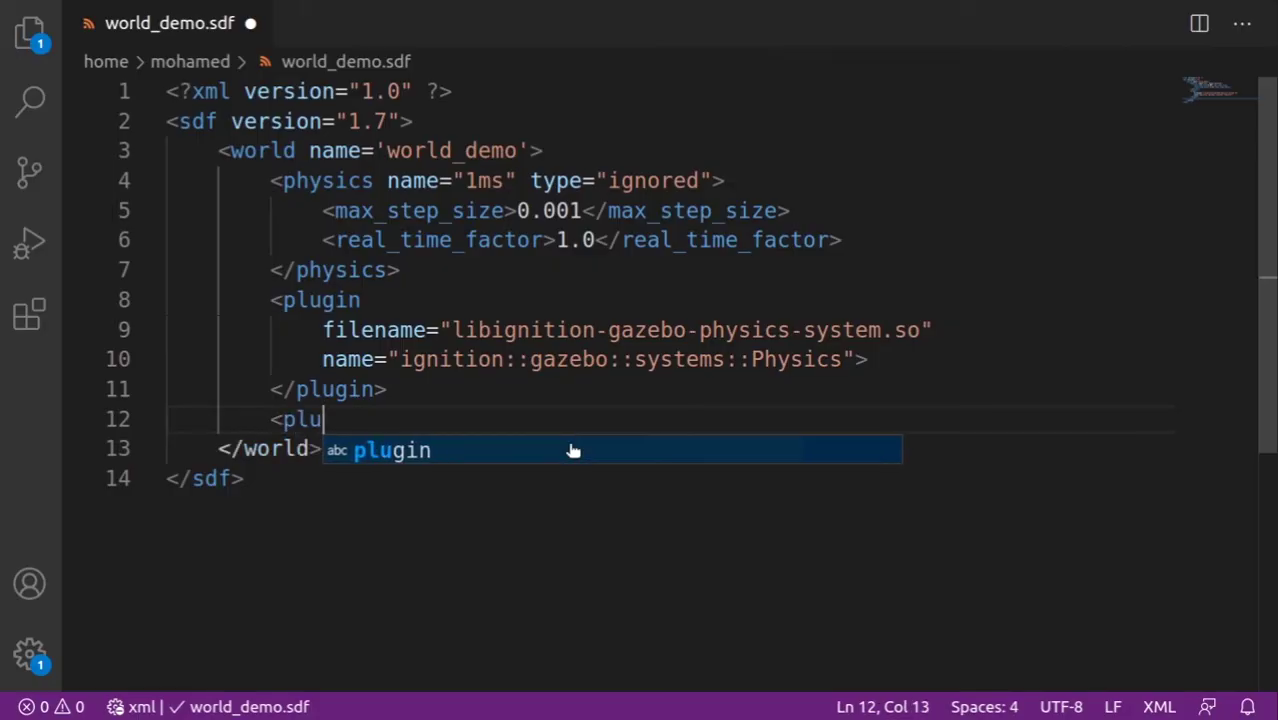
{"action": "type", "text": "g"}
{"action": "left_click", "coordinate": [569, 447]}
{"action": "key", "text": "Return"}
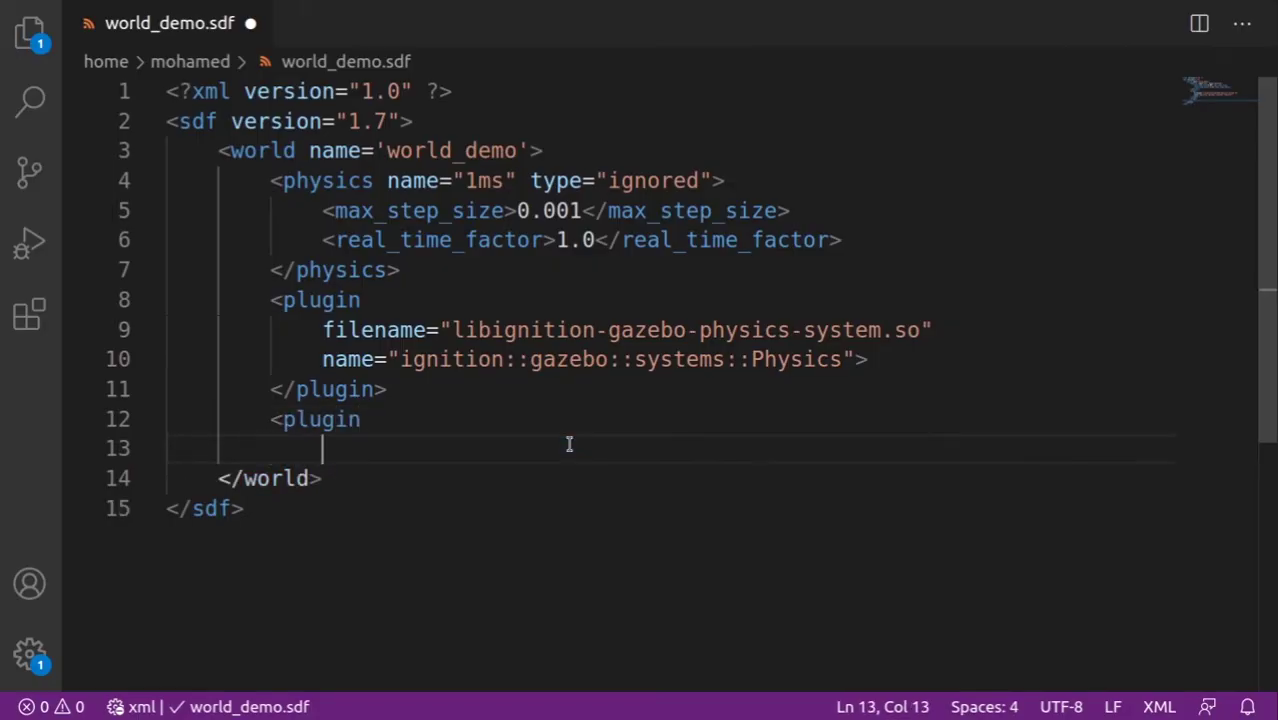
{"action": "type", "text": "filename=\"libignition-gazebo-user-commands-system.so"}
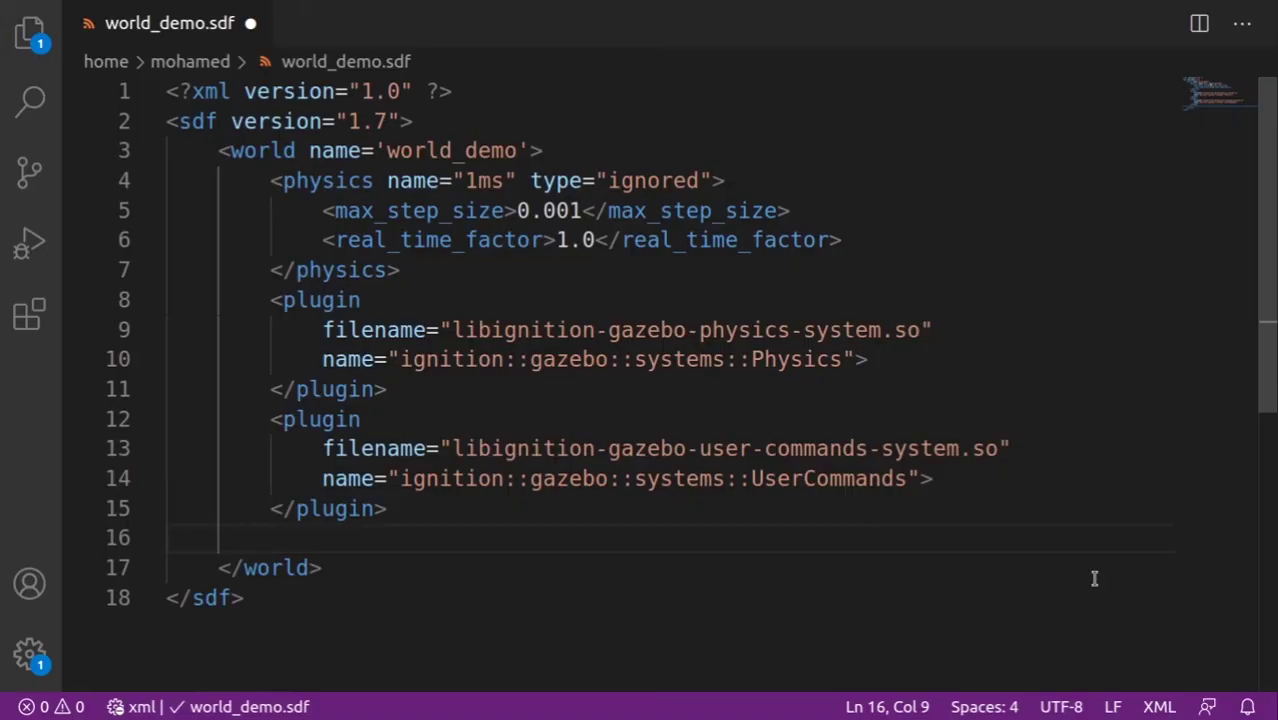
{"action": "type", "text": "<plugin"}
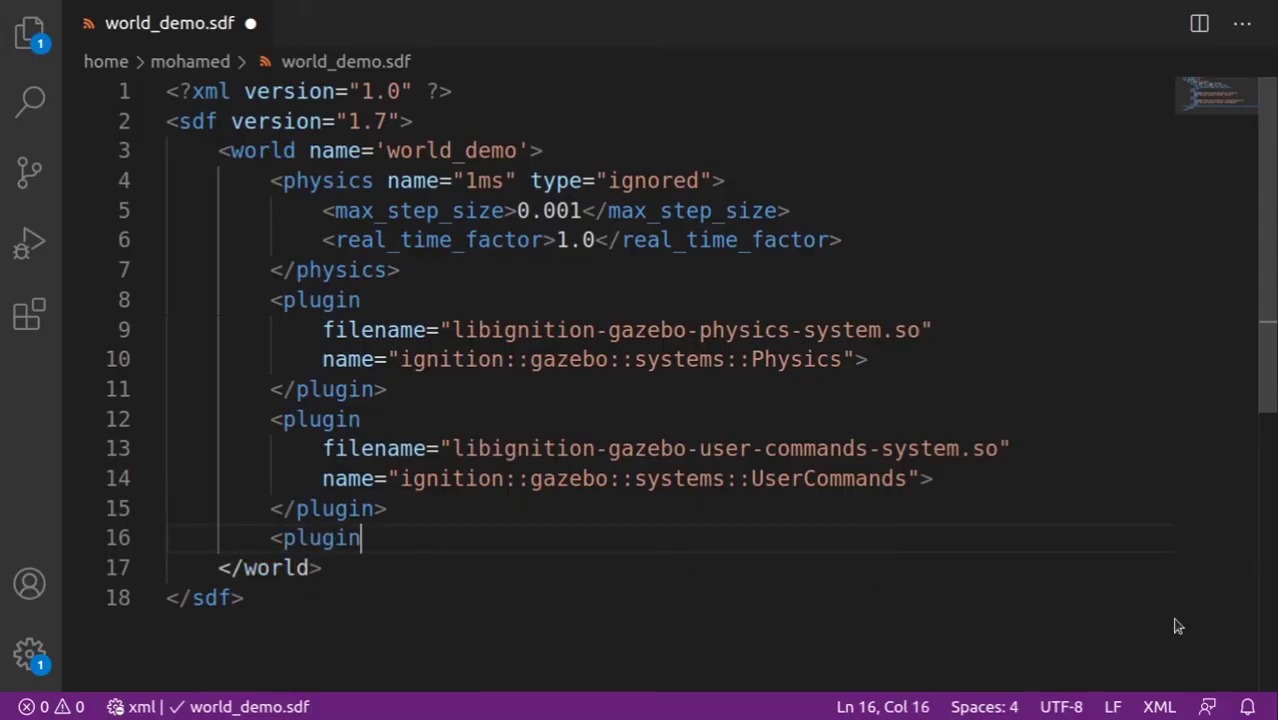
Complete the third plugin as the SceneBroadcaster system with its filename and name.
{"action": "key", "text": "Return"}
{"action": "type", "text": "f"}
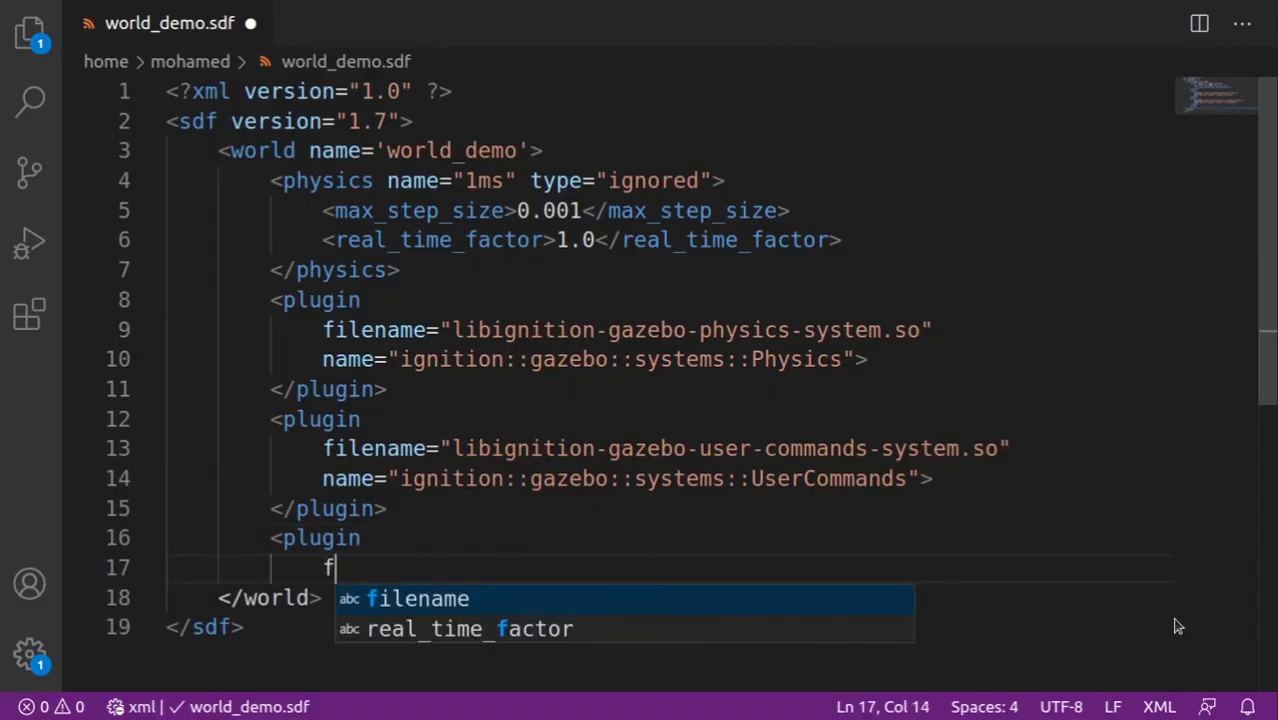
{"action": "type", "text": "ilename"}
{"action": "key", "text": "Tab"}
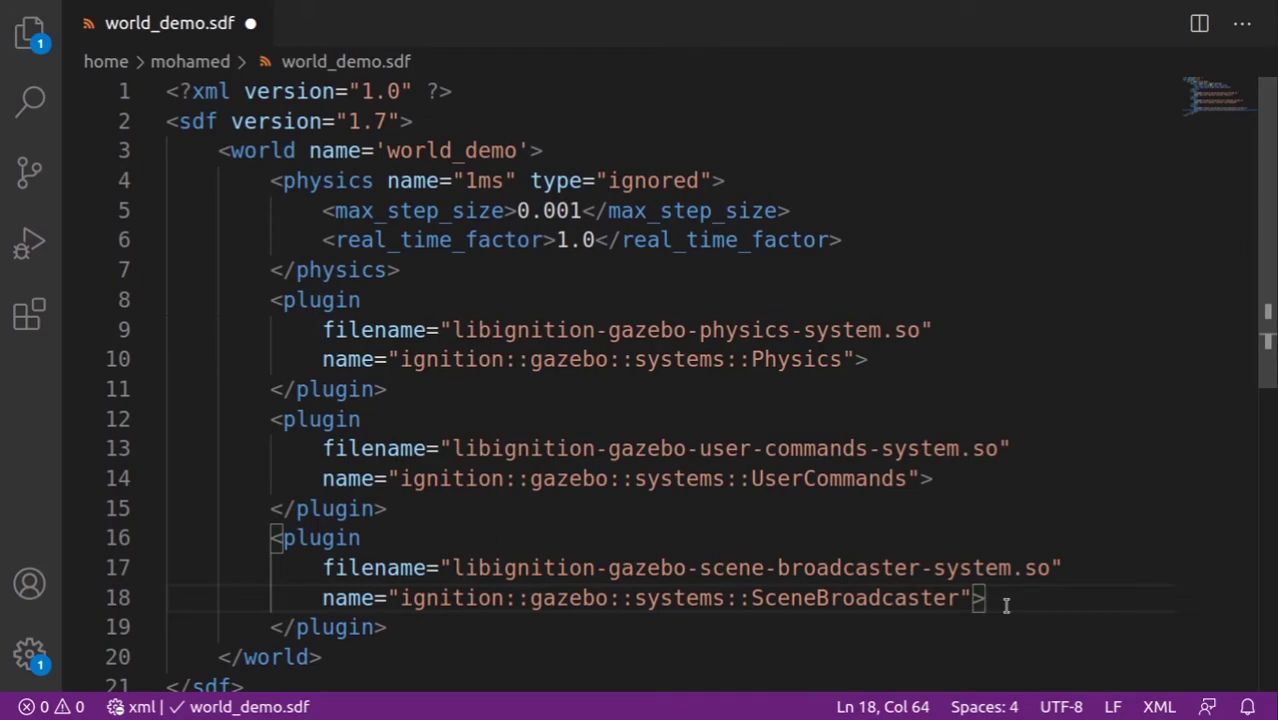
Add a <gui fullscreen="0"> element below the SceneBroadcaster plugin.
{"action": "scroll", "coordinate": [470, 486], "scroll_direction": "down", "scroll_amount": 2}
{"action": "left_click", "coordinate": [470, 486]}
{"action": "key", "text": "Return"}
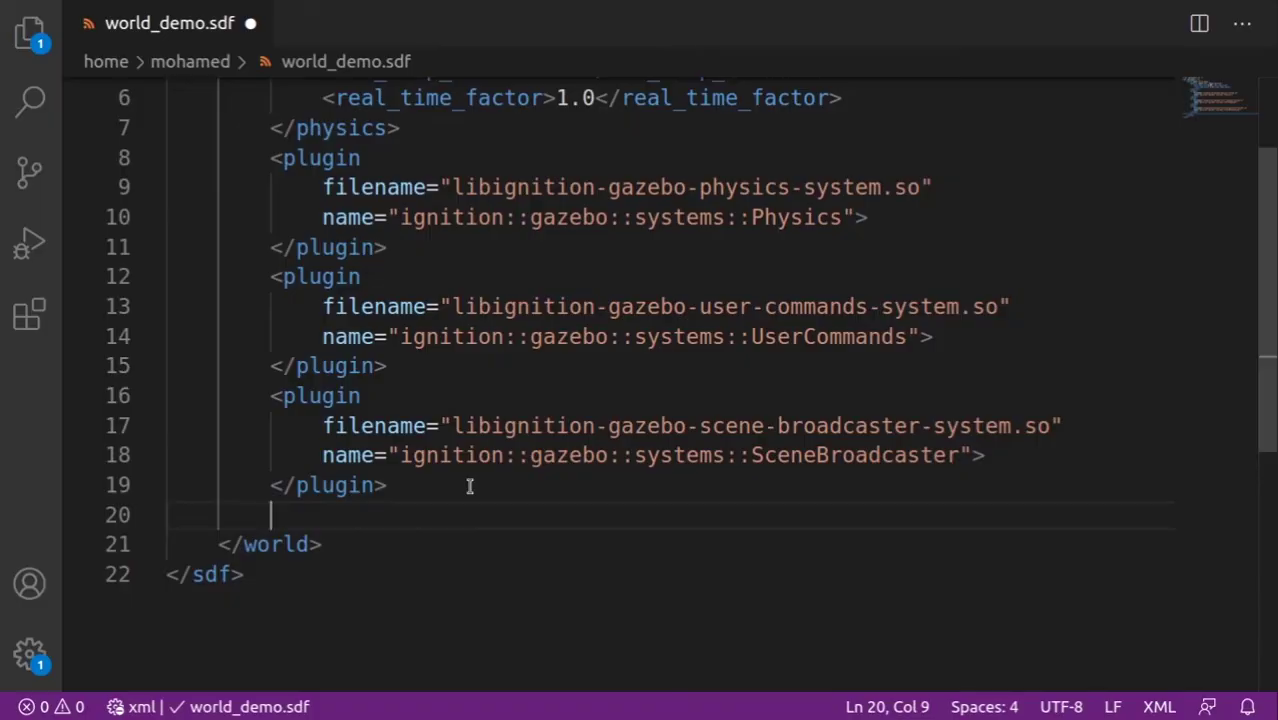
{"action": "type", "text": "<"}
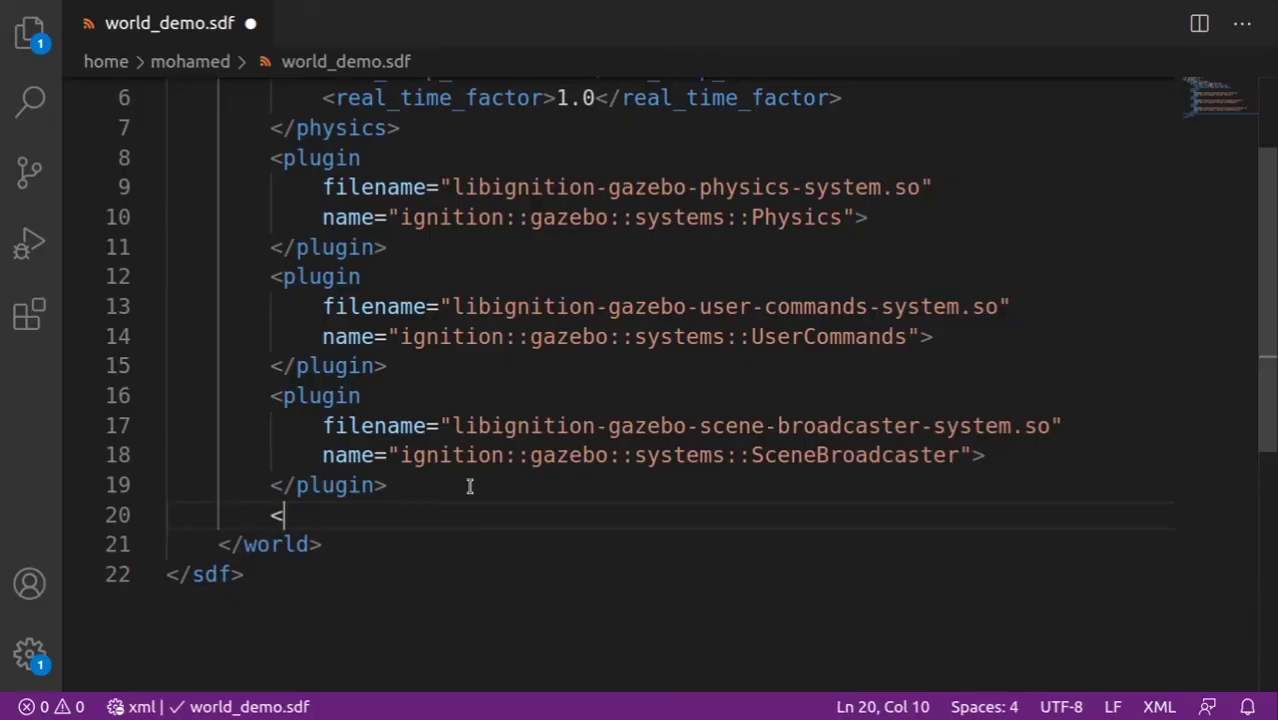
{"action": "type", "text": "gui "}
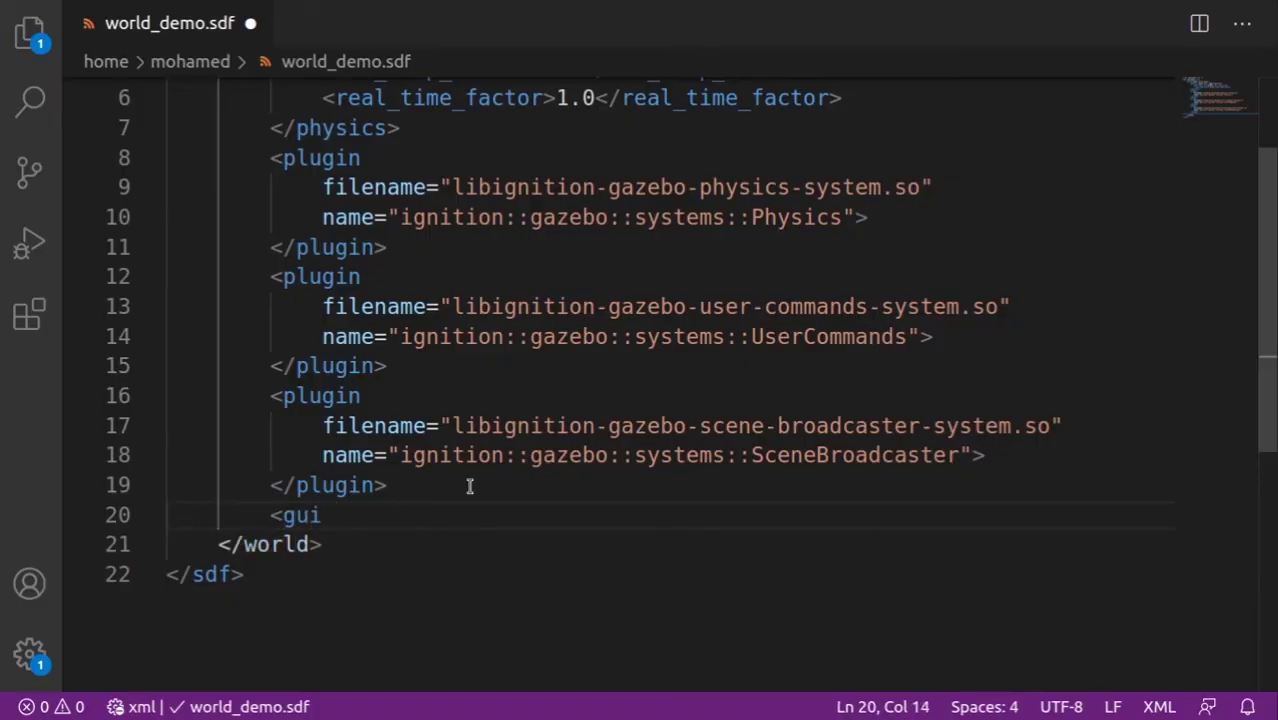
{"action": "type", "text": "f"}
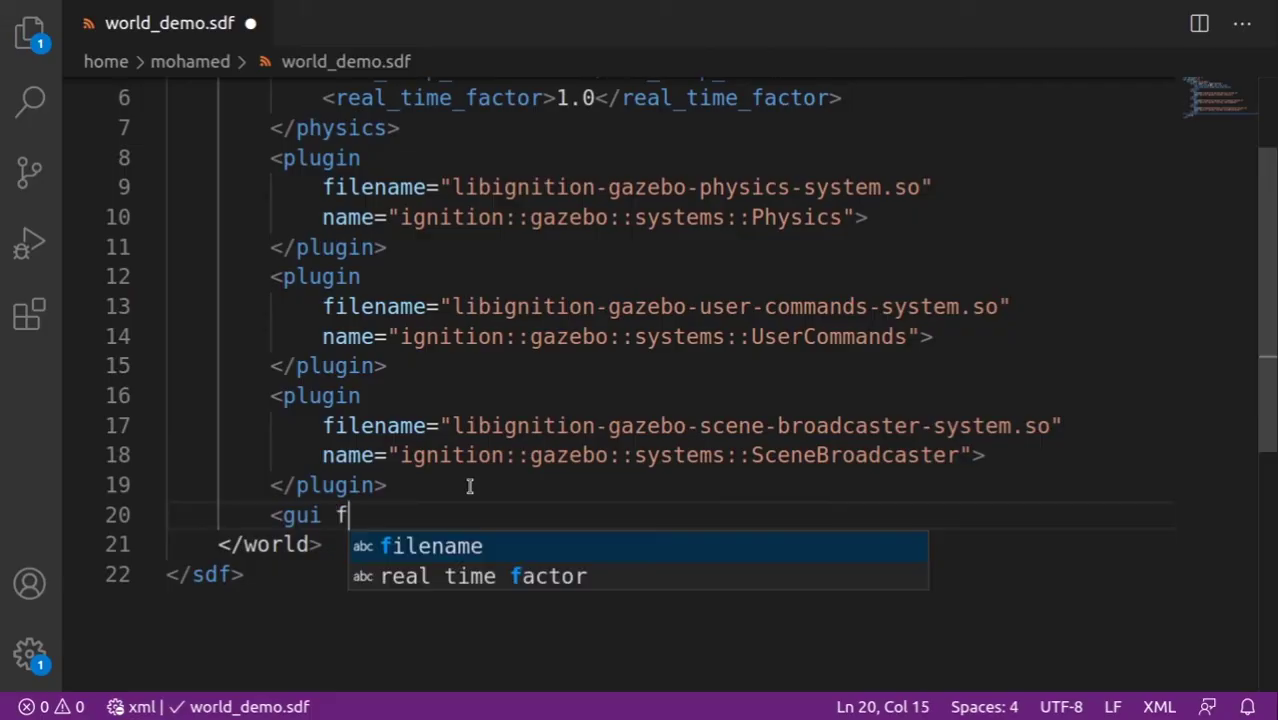
{"action": "type", "text": "ullscreen=\"0\">"}
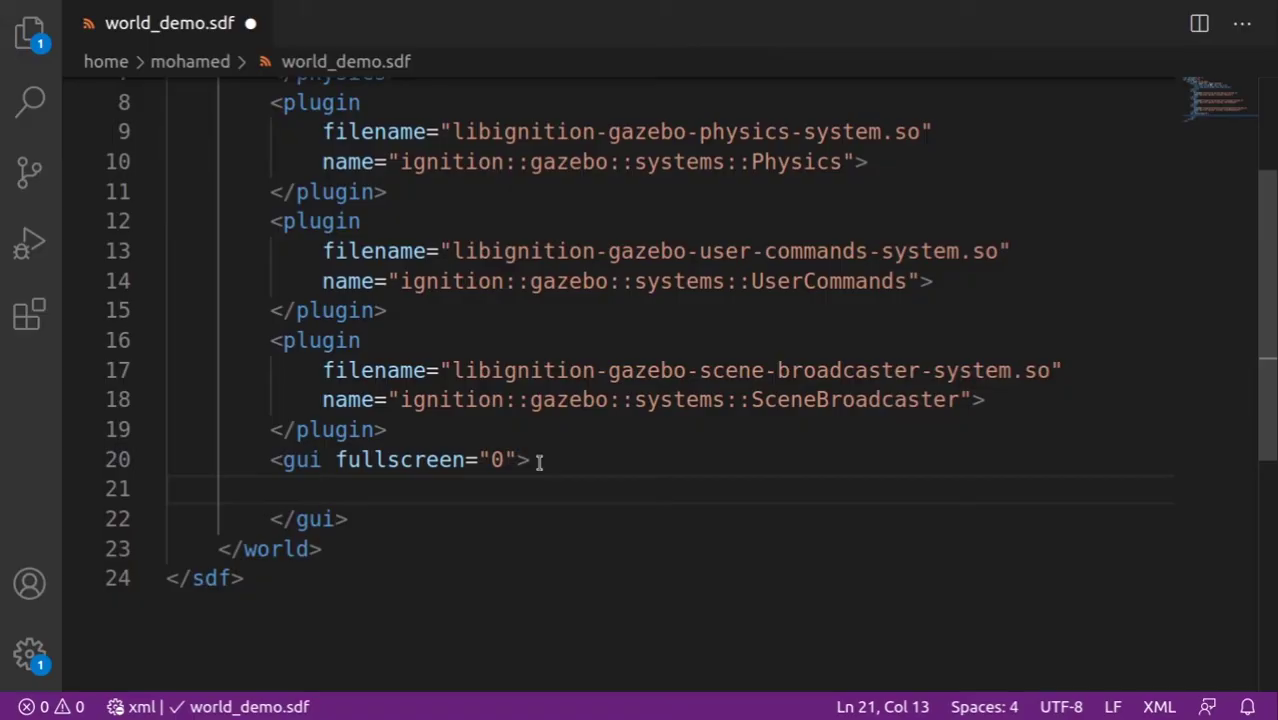
Fill the gui block with a GzScene3D '3D View' plugin: ogre2 engine, ambient light, background colour.
{"action": "key", "text": "Return"}
{"action": "scroll", "coordinate": [375, 500], "scroll_direction": "down", "scroll_amount": 1}
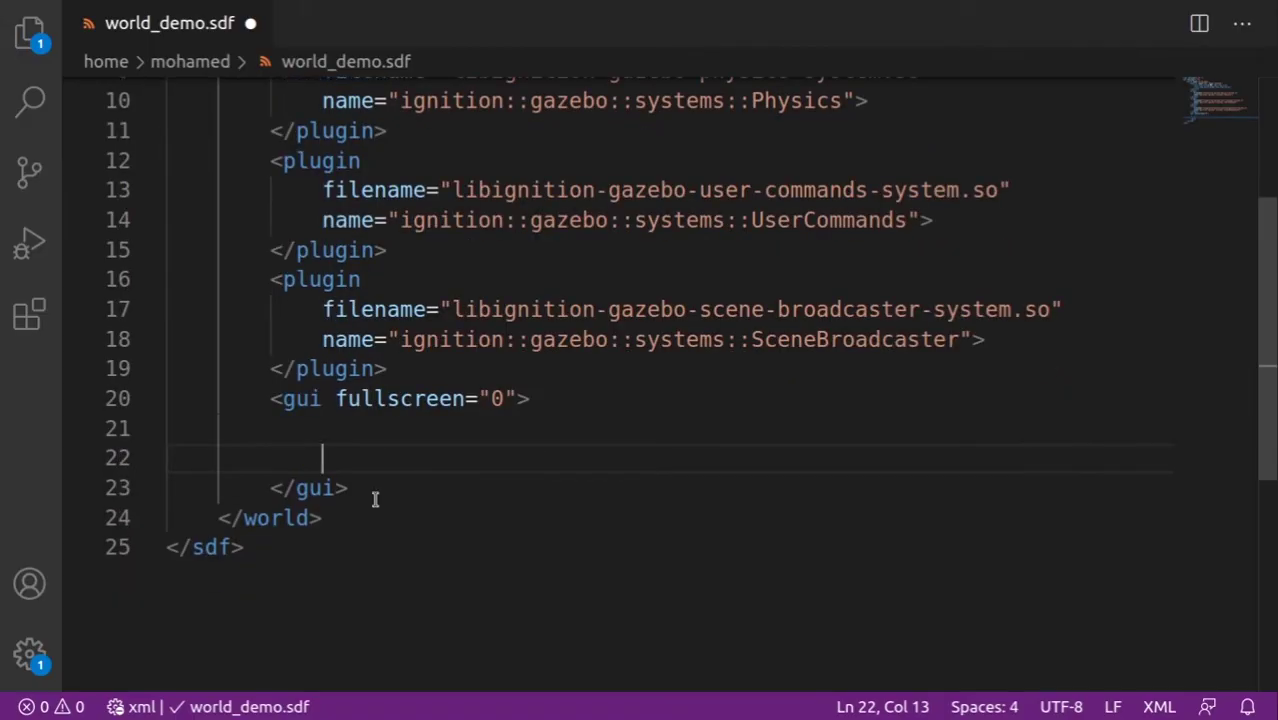
{"action": "type", "text": "<p"}
{"action": "key", "text": "Return"}
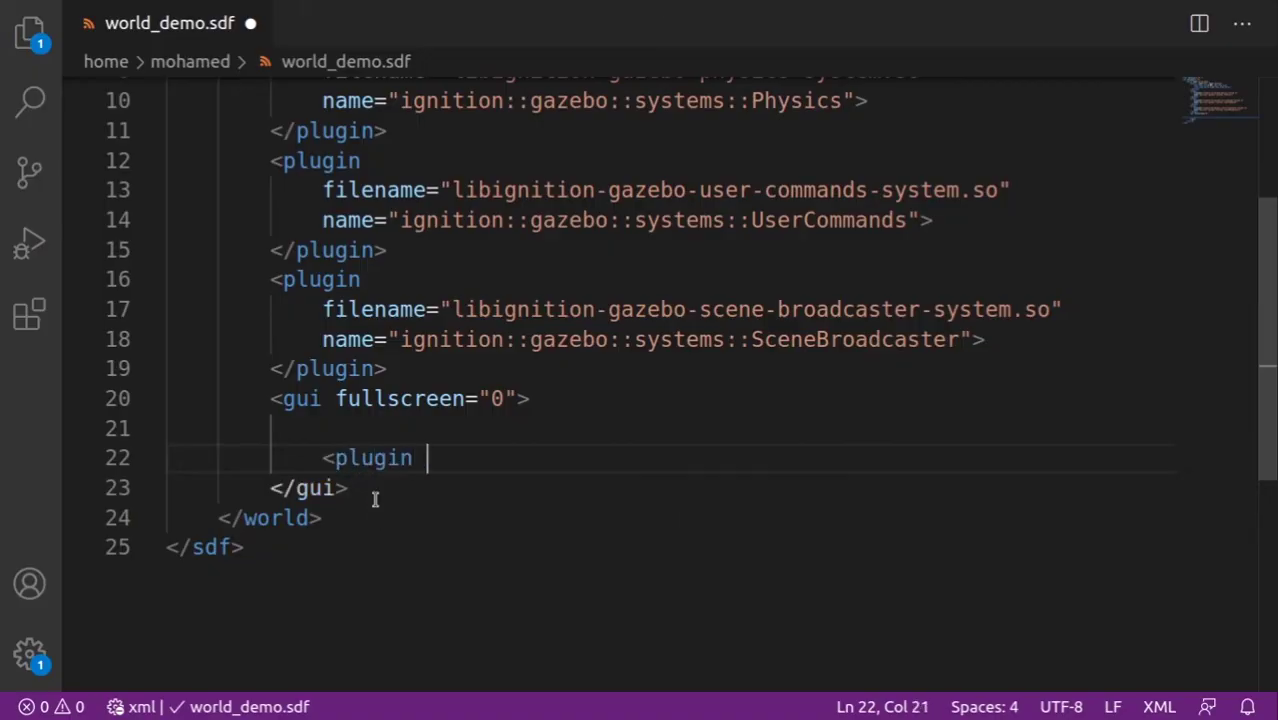
{"action": "type", "text": "fil"}
{"action": "key", "text": "Return"}
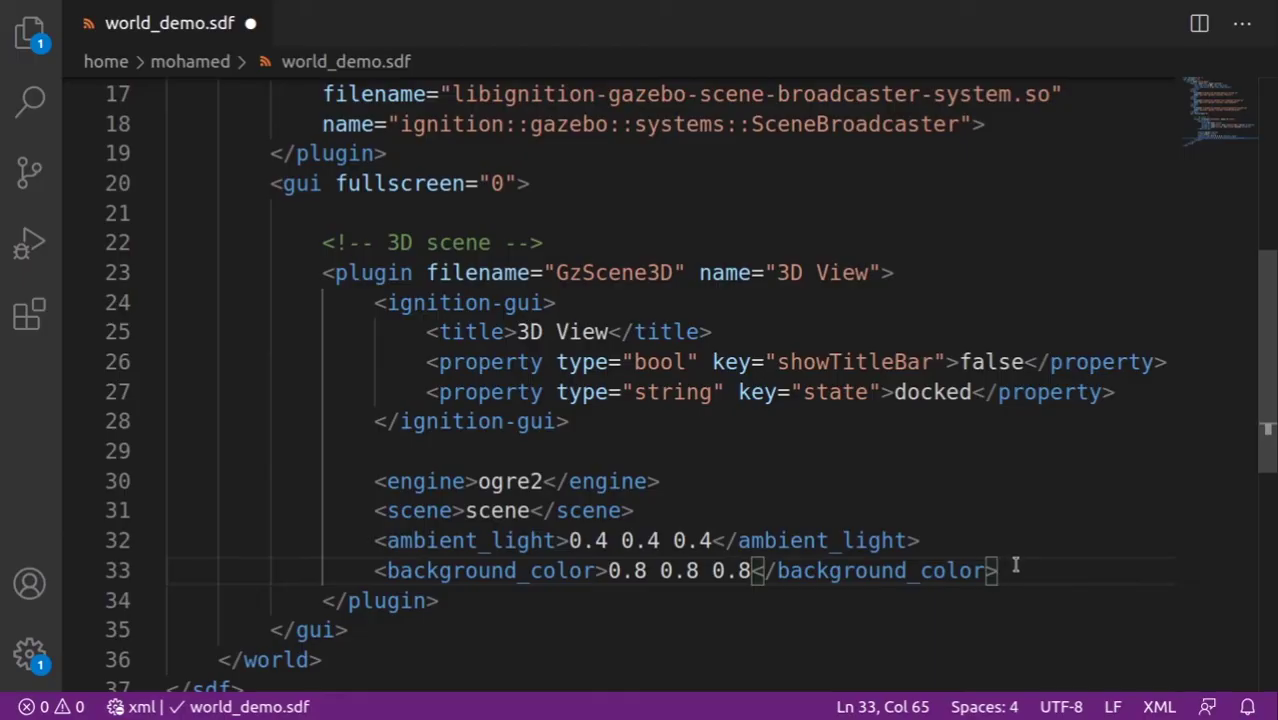
Add a 'world control' comment below the 3D View plugin.
{"action": "scroll", "coordinate": [528, 472], "scroll_direction": "down", "scroll_amount": 2}
{"action": "left_click", "coordinate": [528, 472]}
{"action": "key", "text": "Return"}
{"action": "key", "text": "Return"}
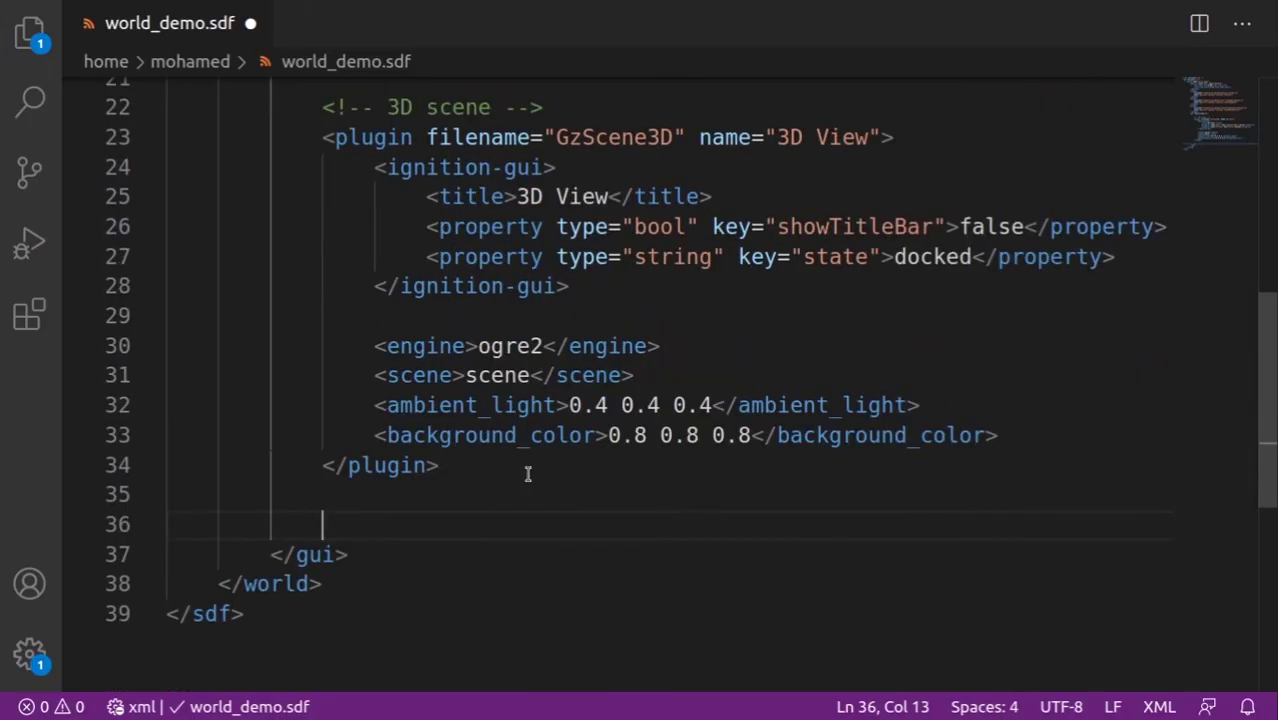
{"action": "type", "text": "<!"}
{"action": "type", "text": "--"}
{"action": "key", "text": "BackSpace"}
{"action": "key", "text": "BackSpace"}
{"action": "type", "text": "--"}
{"action": "type", "text": "world co-->"}
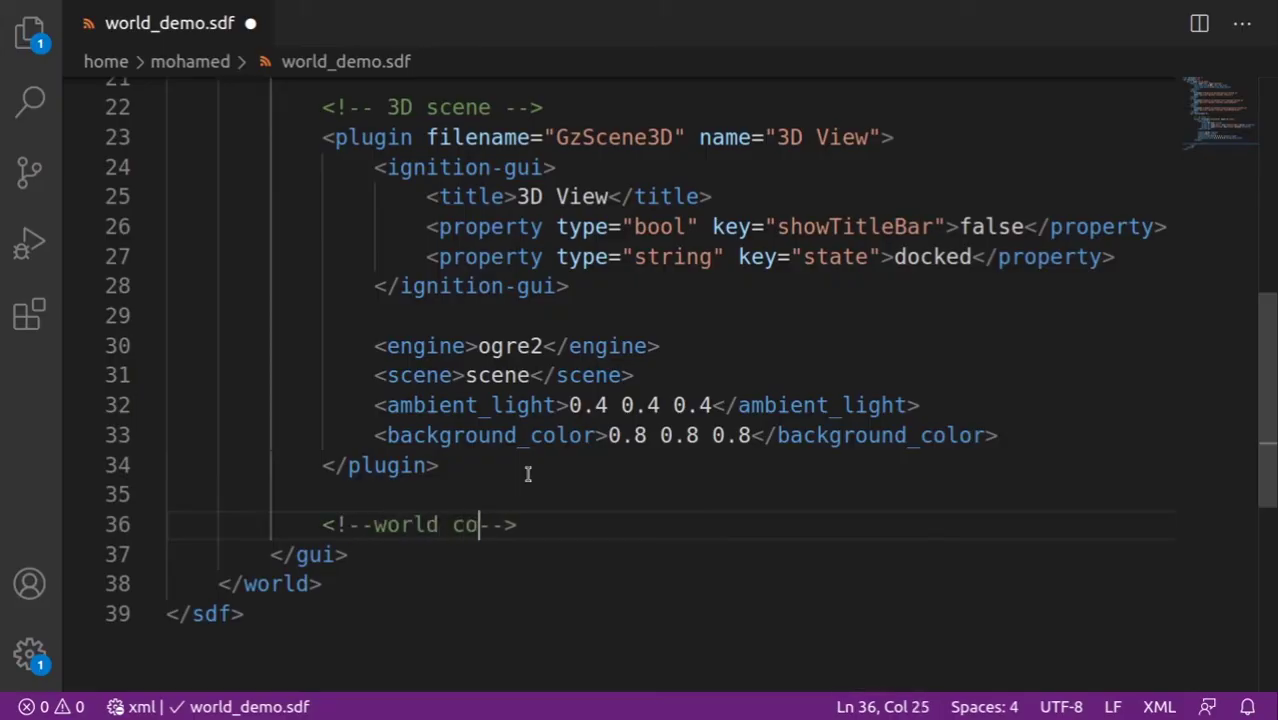
{"action": "type", "text": "ntrol"}
{"action": "key", "text": "Right"}
{"action": "key", "text": "Right"}
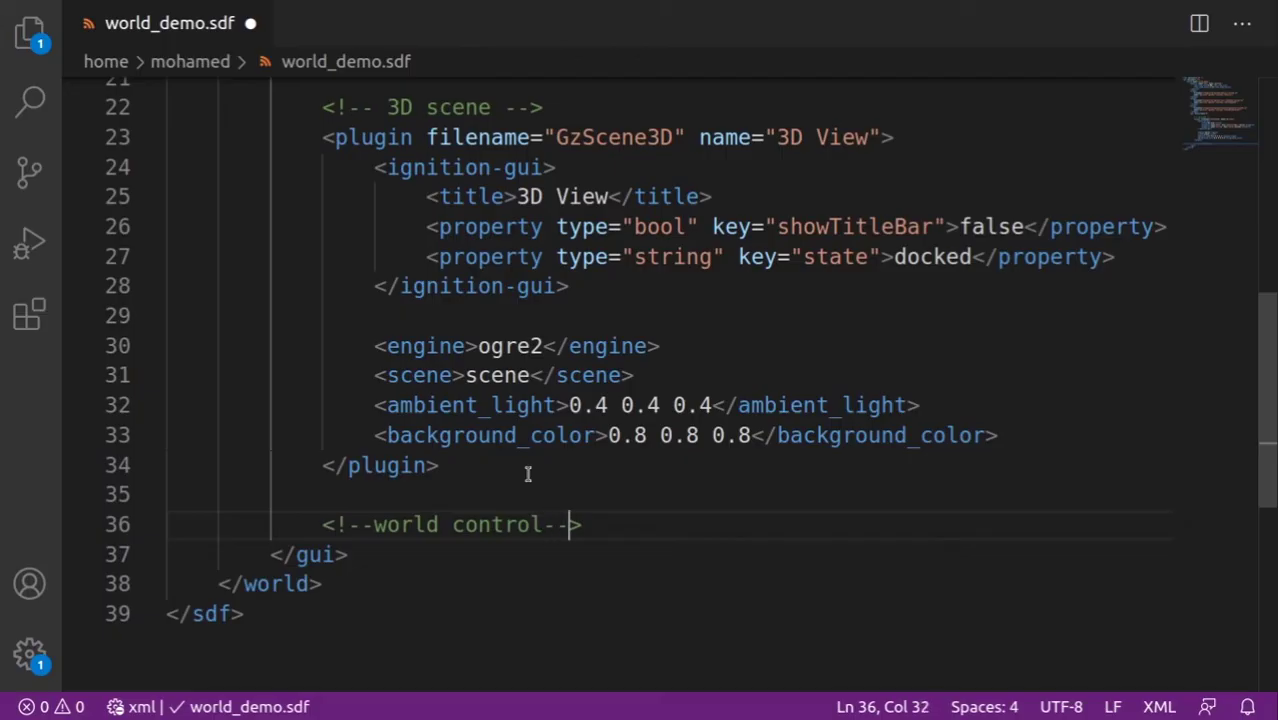
{"action": "key", "text": "Right"}
{"action": "key", "text": "Return"}
Add a WorldControl plugin anchored bottom-left with play/pause and step, starting paused.
{"action": "type", "text": "<"}
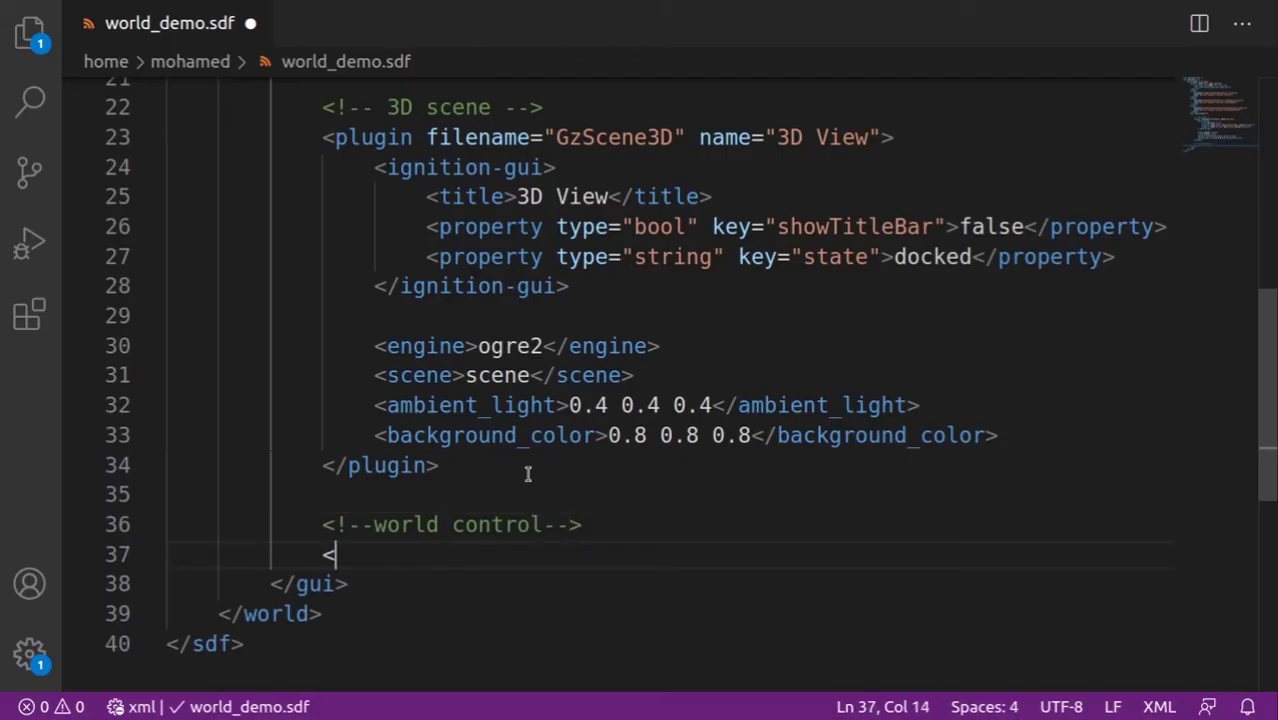
{"action": "type", "text": "pl"}
{"action": "key", "text": "Return"}
{"action": "type", "text": "fi"}
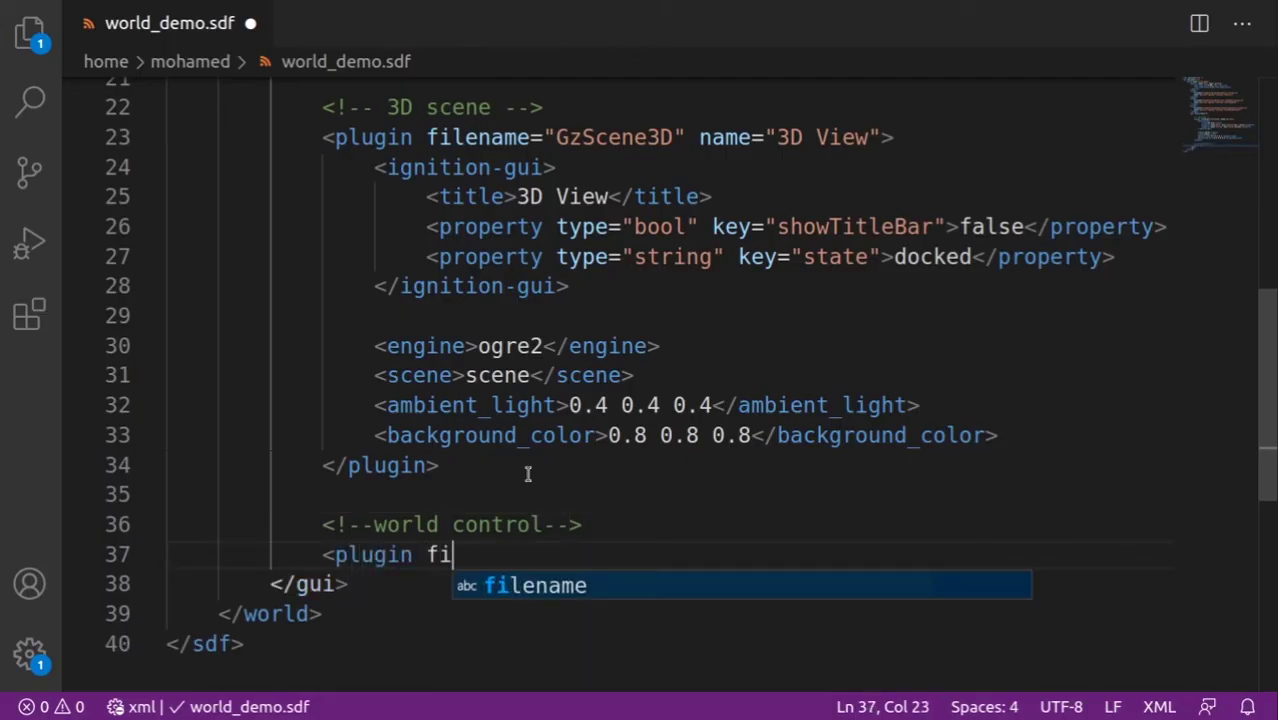
{"action": "key", "text": "BackSpace"}
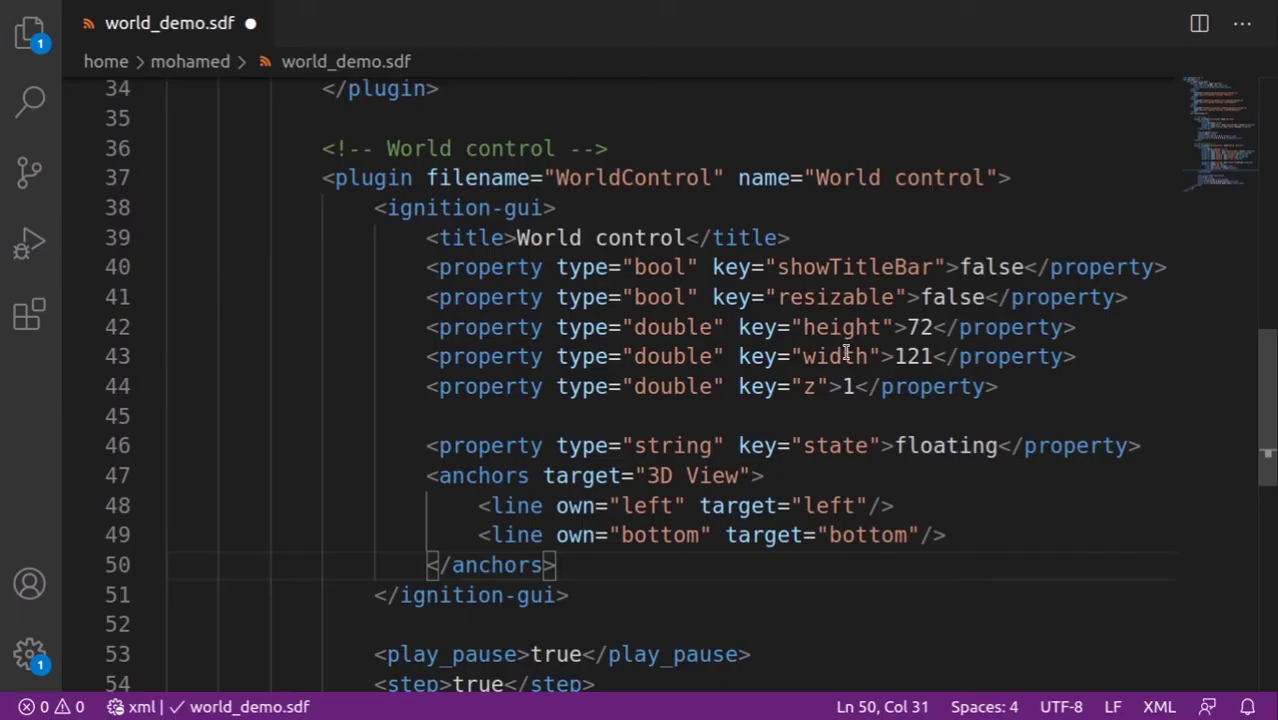
{"action": "scroll", "coordinate": [845, 360], "scroll_direction": "down", "scroll_amount": 3}
{"action": "scroll", "coordinate": [847, 369], "scroll_direction": "down", "scroll_amount": 3}
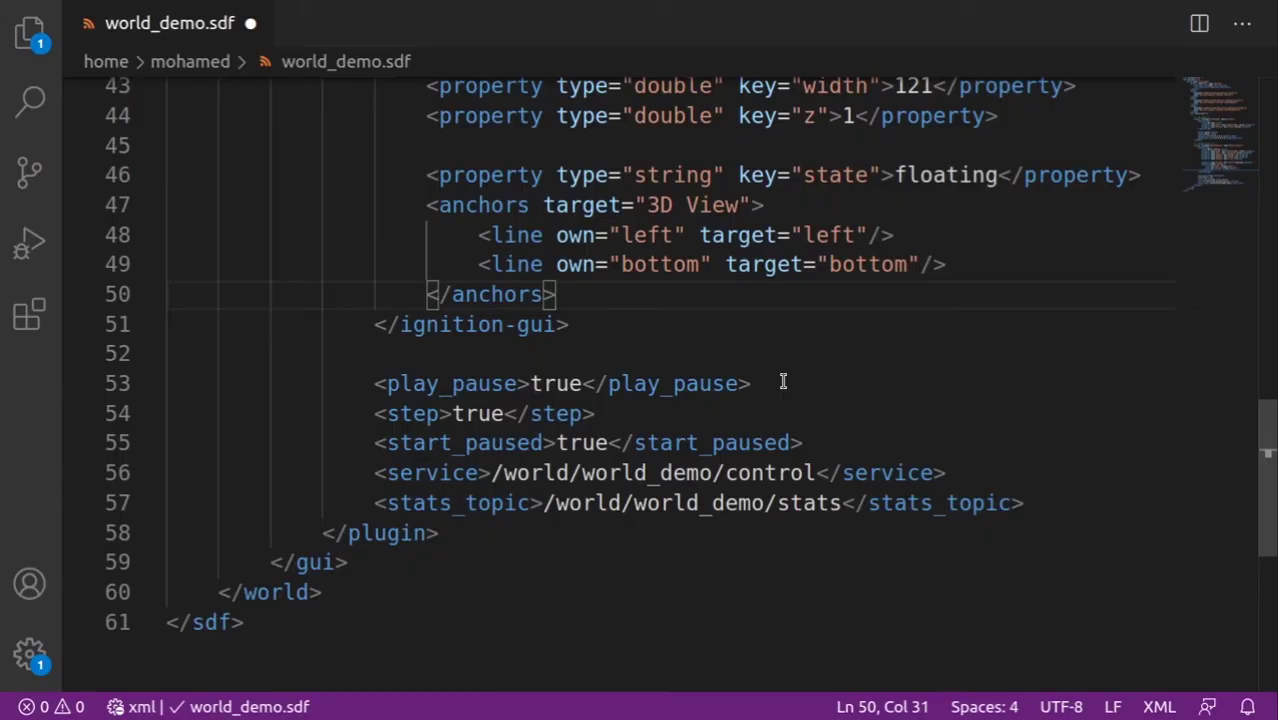
{"action": "scroll", "coordinate": [783, 381], "scroll_direction": "down", "scroll_amount": 3}
{"action": "left_click", "coordinate": [445, 330]}
{"action": "key", "text": "Return"}
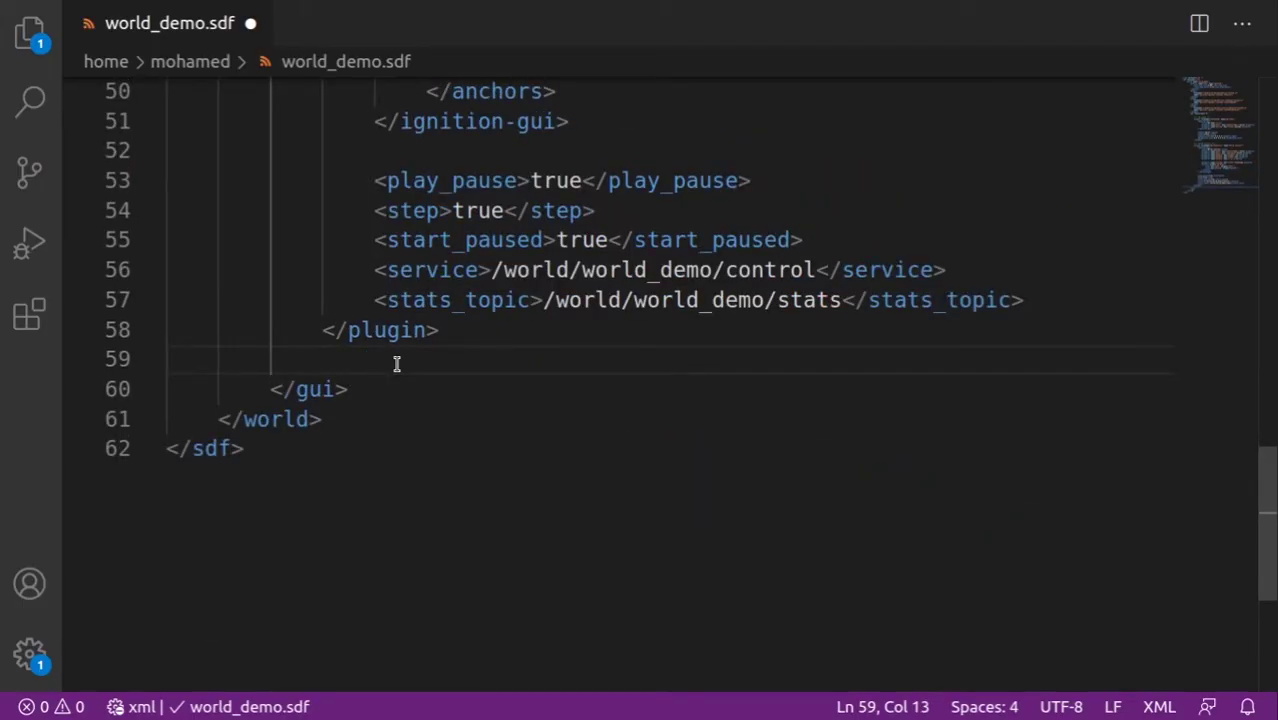
Add a 'World stats' WorldStats plugin anchored bottom-right with sim_time, real_time and real_time_factor true.
{"action": "key", "text": "ctrl+v"}
{"action": "type", "text": "<"}
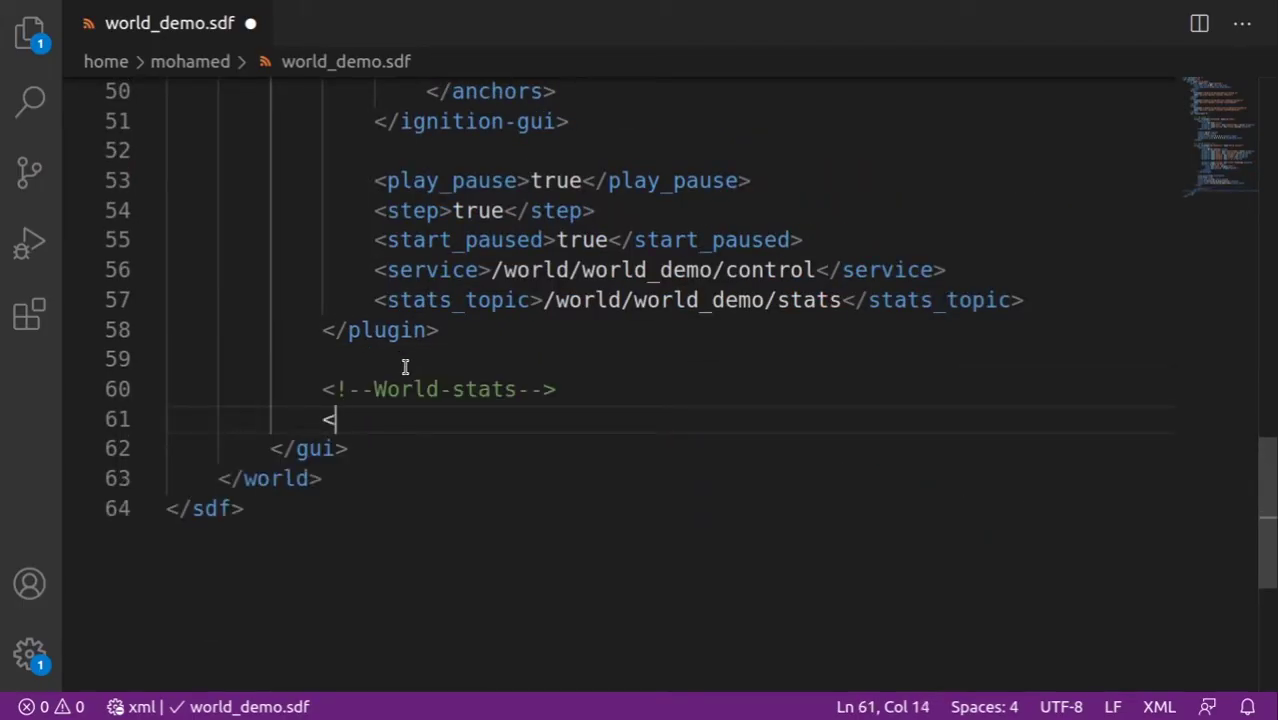
{"action": "type", "text": "pl"}
{"action": "key", "text": "Return"}
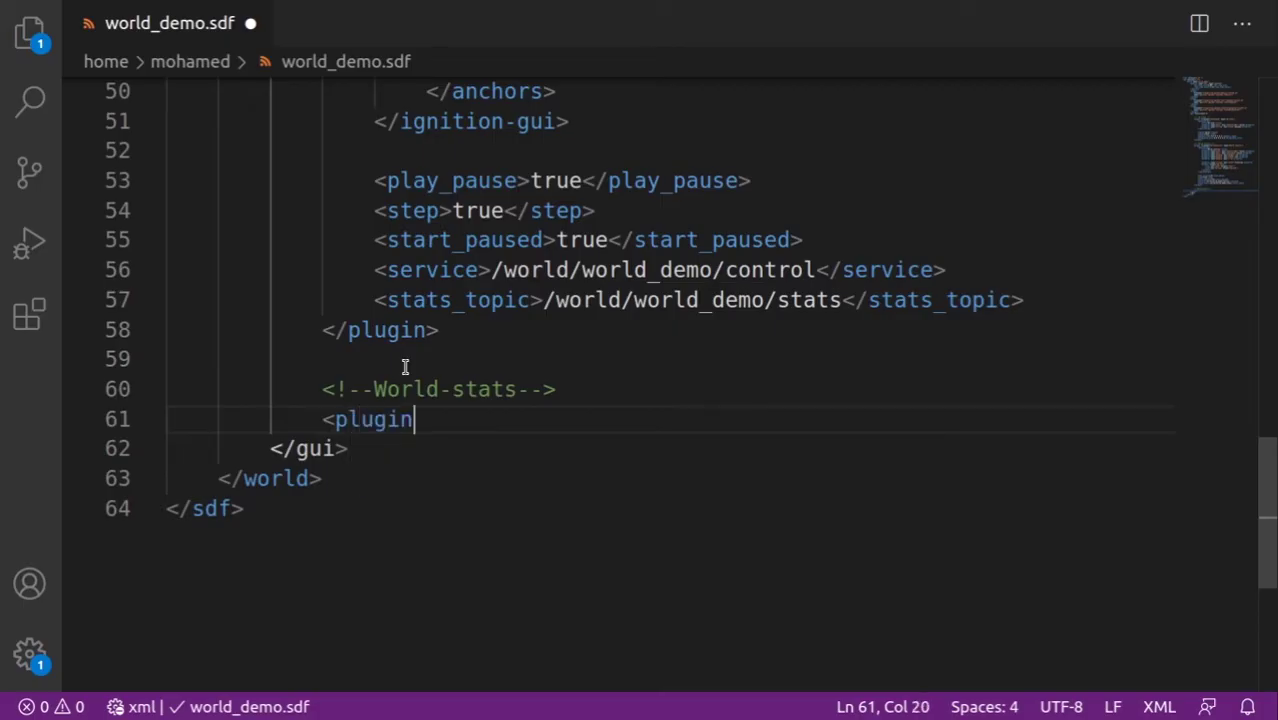
{"action": "type", "text": "fi"}
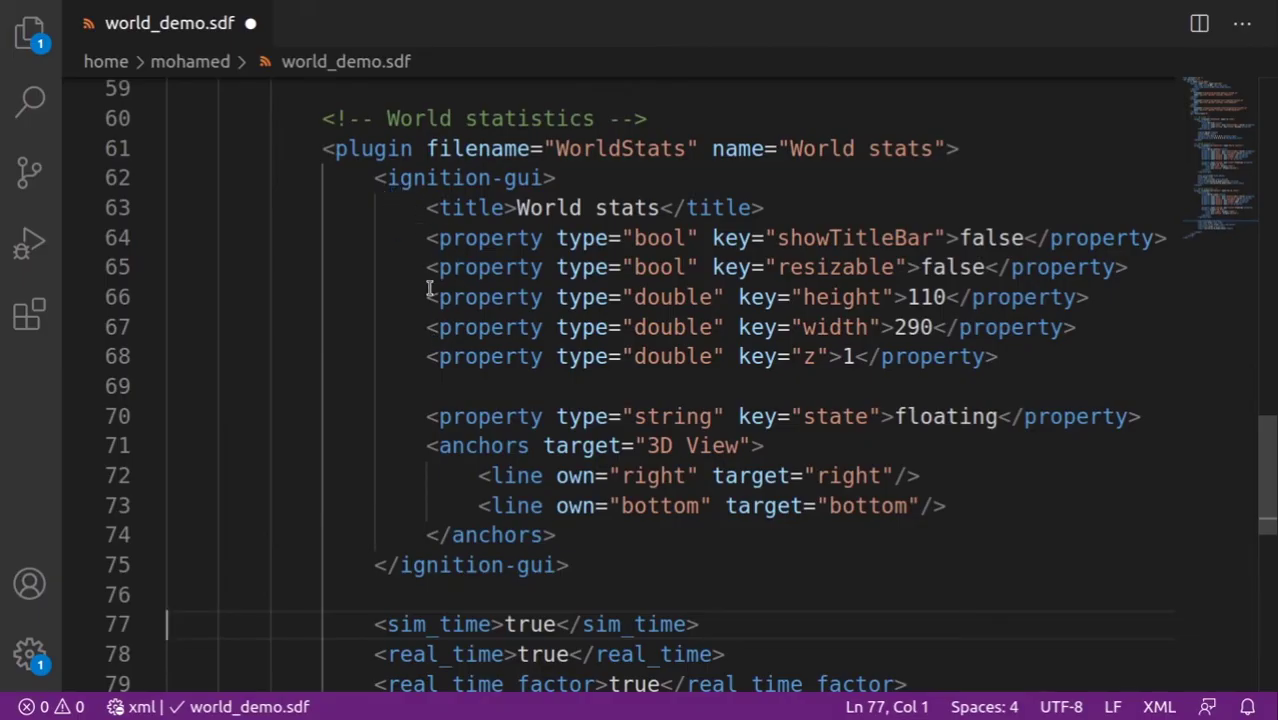
{"action": "scroll", "coordinate": [430, 289], "scroll_direction": "down", "scroll_amount": 2}
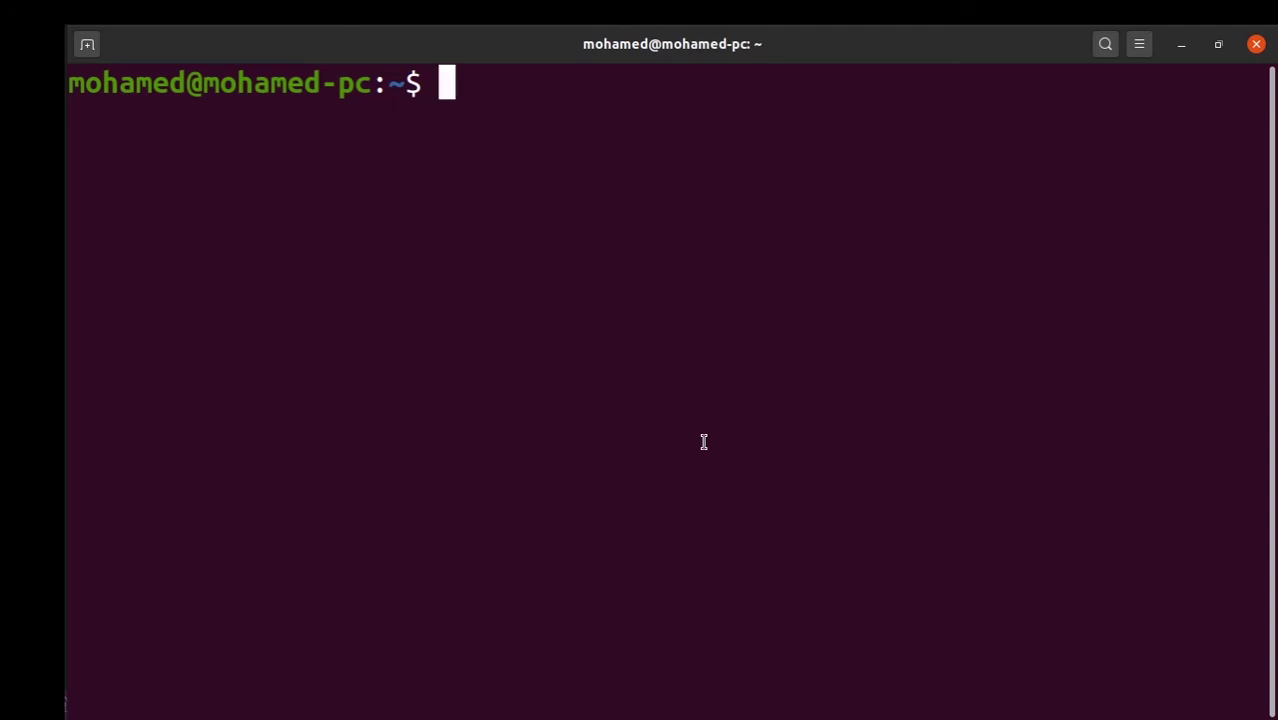
Launch world_demo.sdf in Gazebo with ign gazebo.
{"action": "type", "text": "ign ga"}
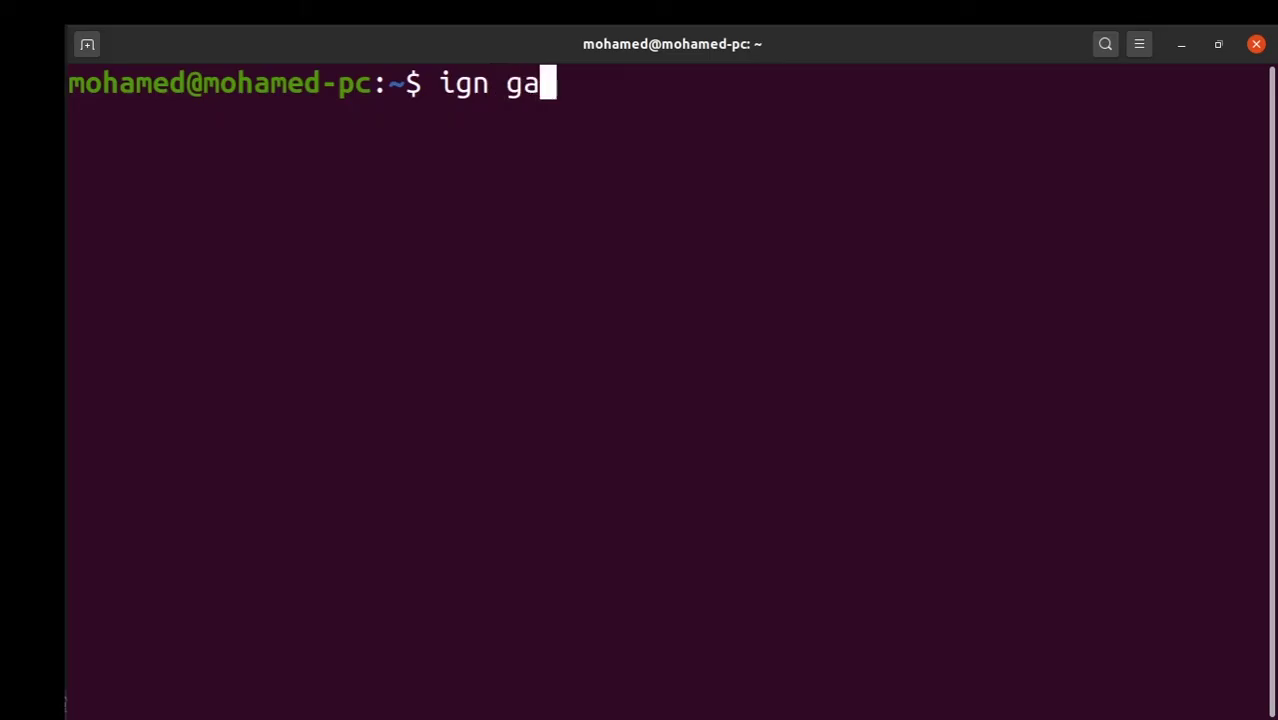
{"action": "type", "text": "zebo wor"}
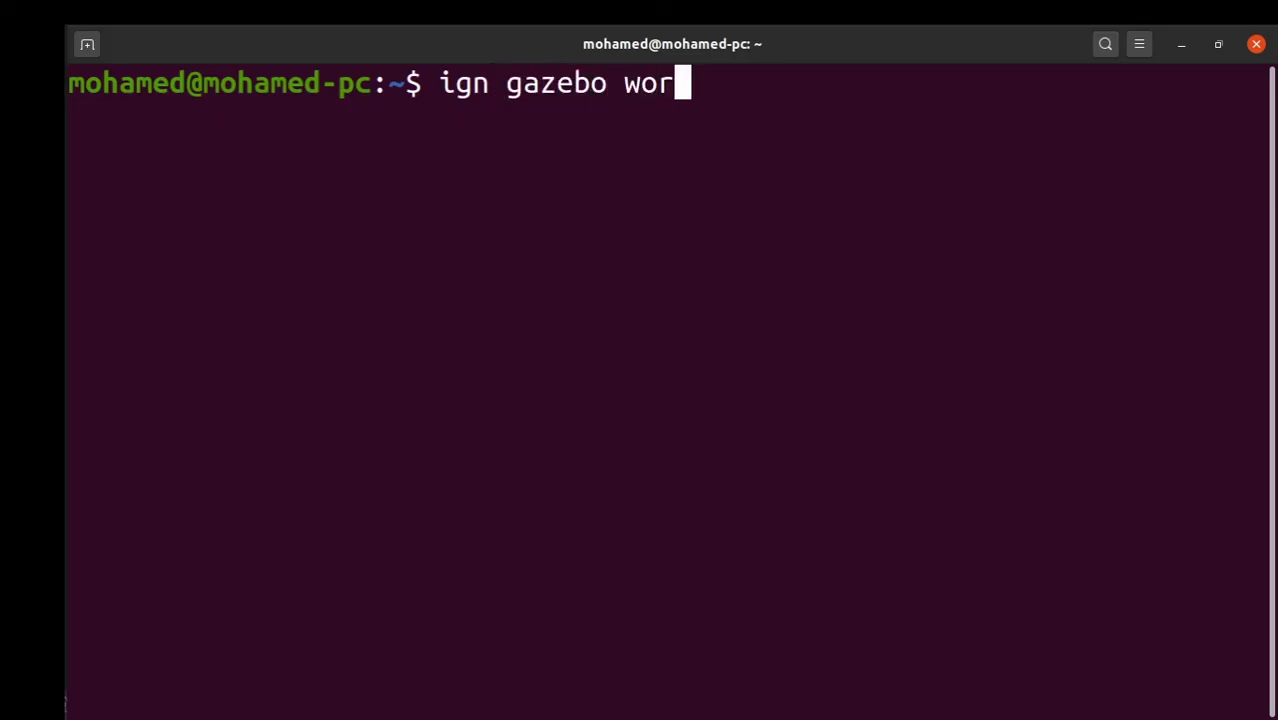
{"action": "type", "text": "ld"}
{"action": "key", "text": "Tab"}
{"action": "key", "text": "Return"}
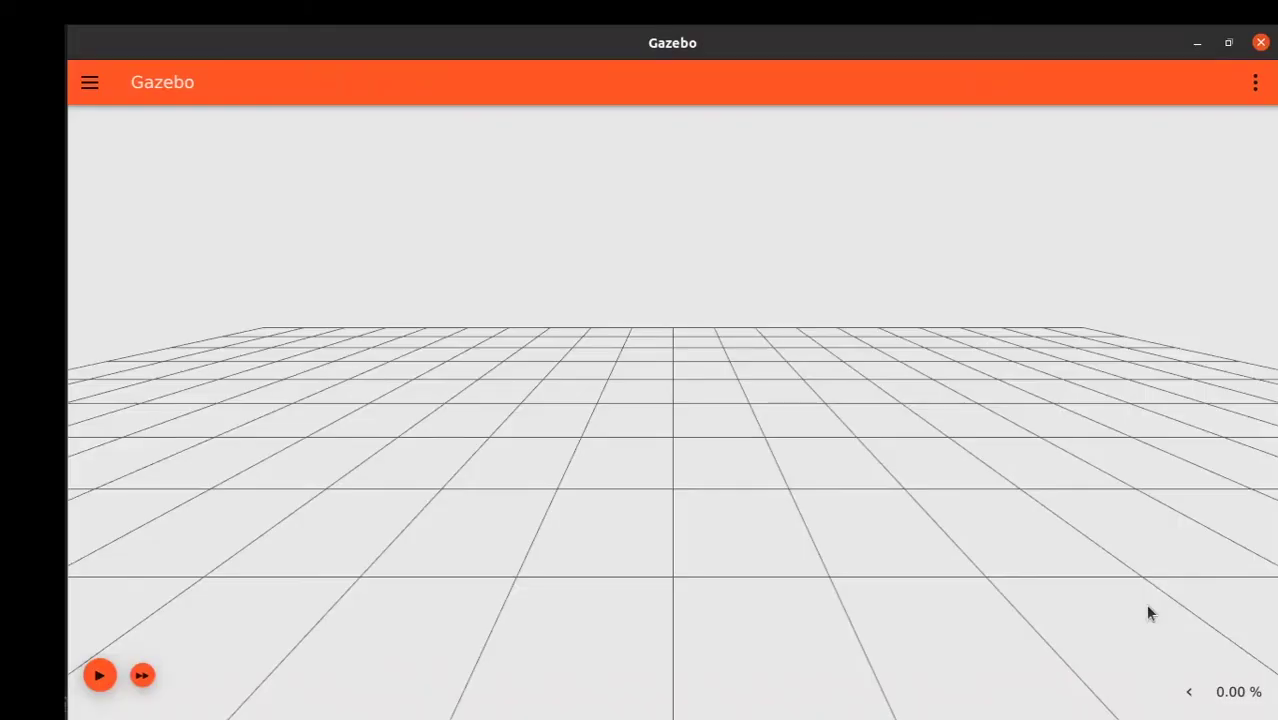
Expand and collapse the stats readout, then start the simulation playing.
{"action": "left_click", "coordinate": [1180, 695]}
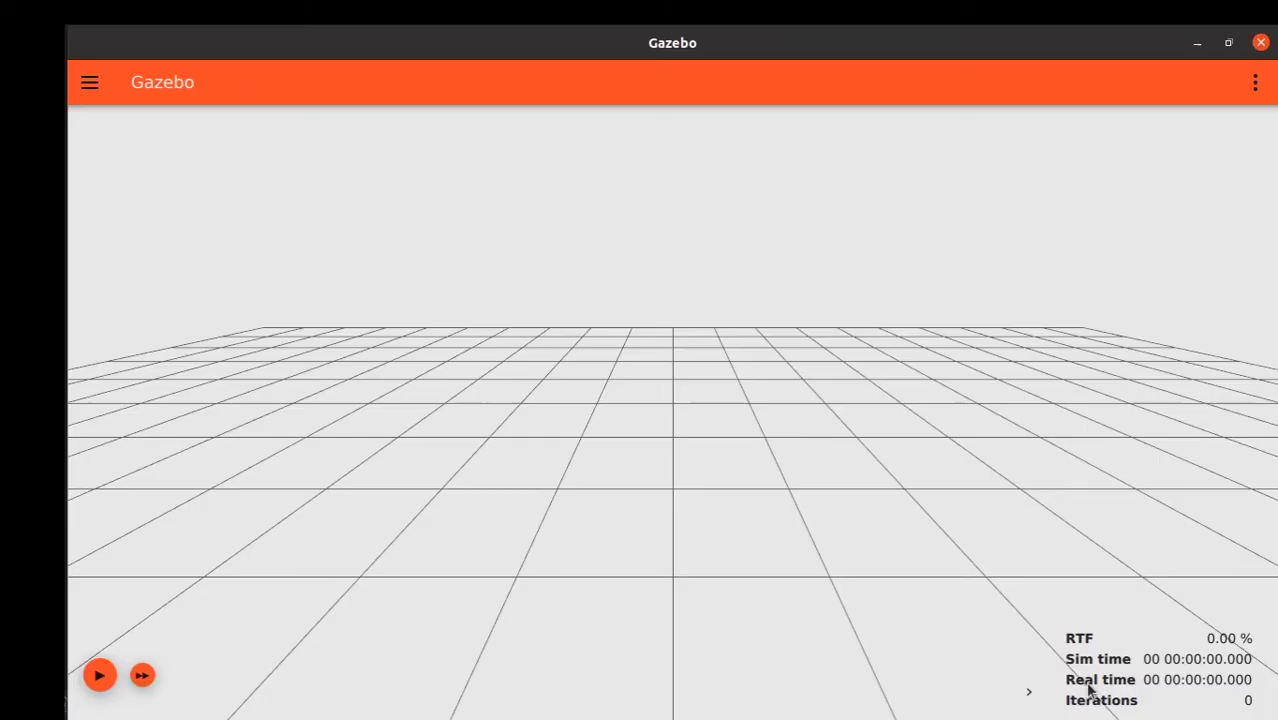
{"action": "left_click", "coordinate": [1030, 700]}
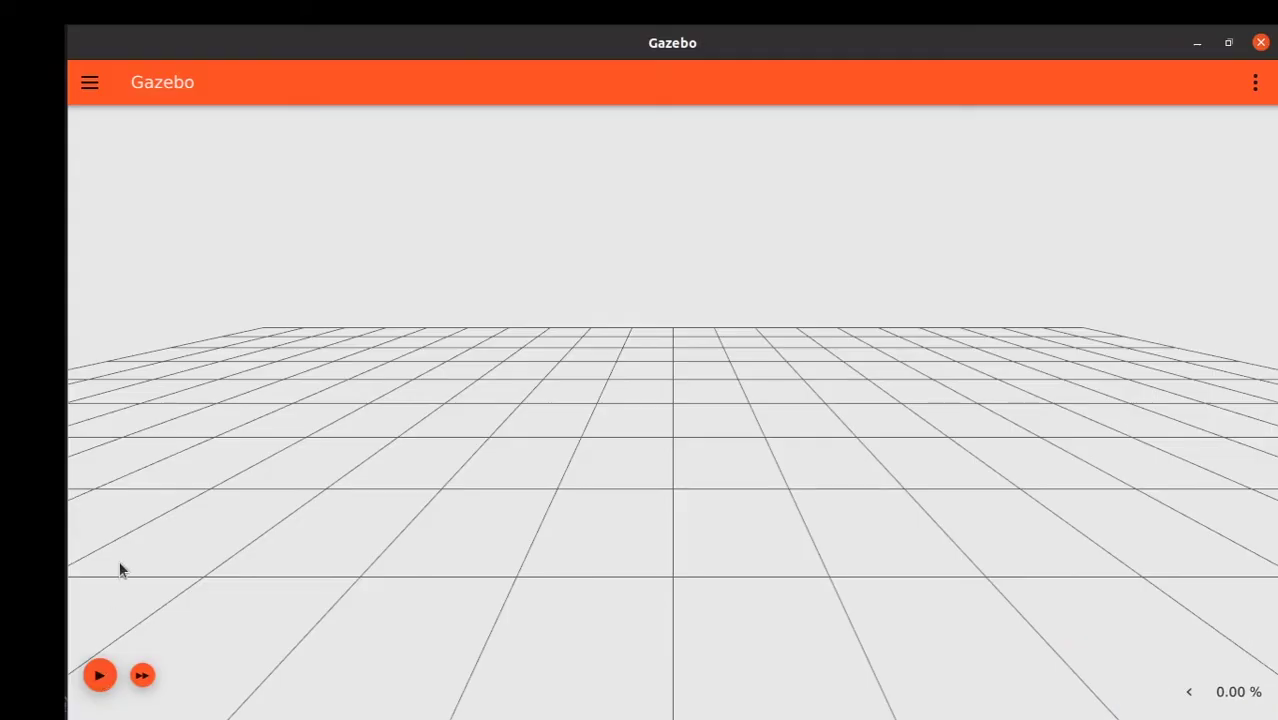
{"action": "left_click", "coordinate": [88, 675]}
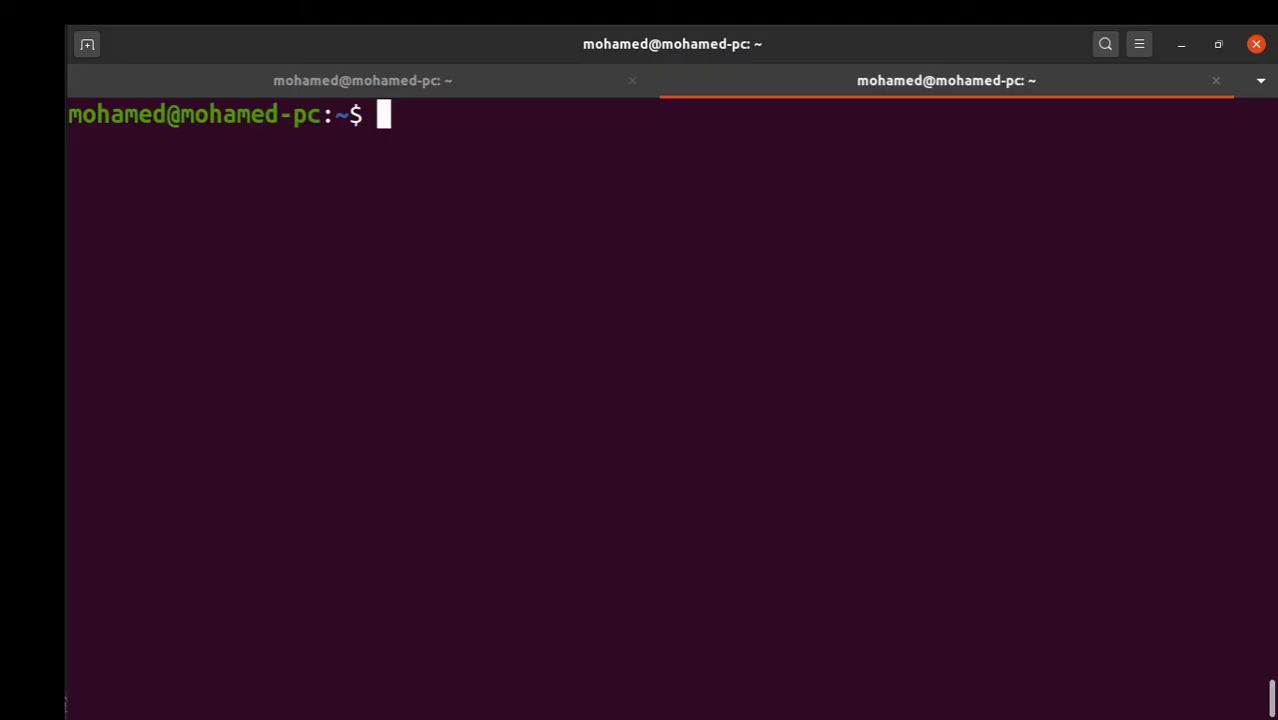
Echo the /world/world_demo/stats topic with ign topic -e to stream live statistics.
{"action": "type", "text": "ign "}
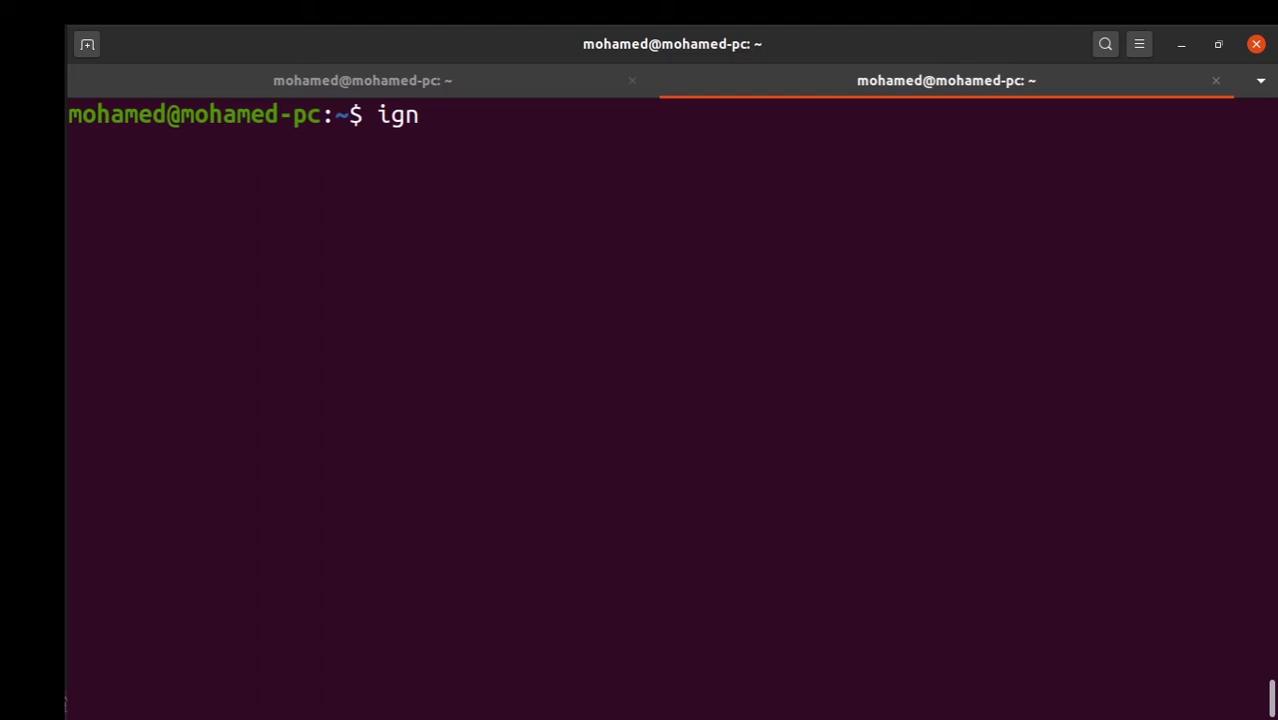
{"action": "type", "text": "topi"}
{"action": "type", "text": "c -e "}
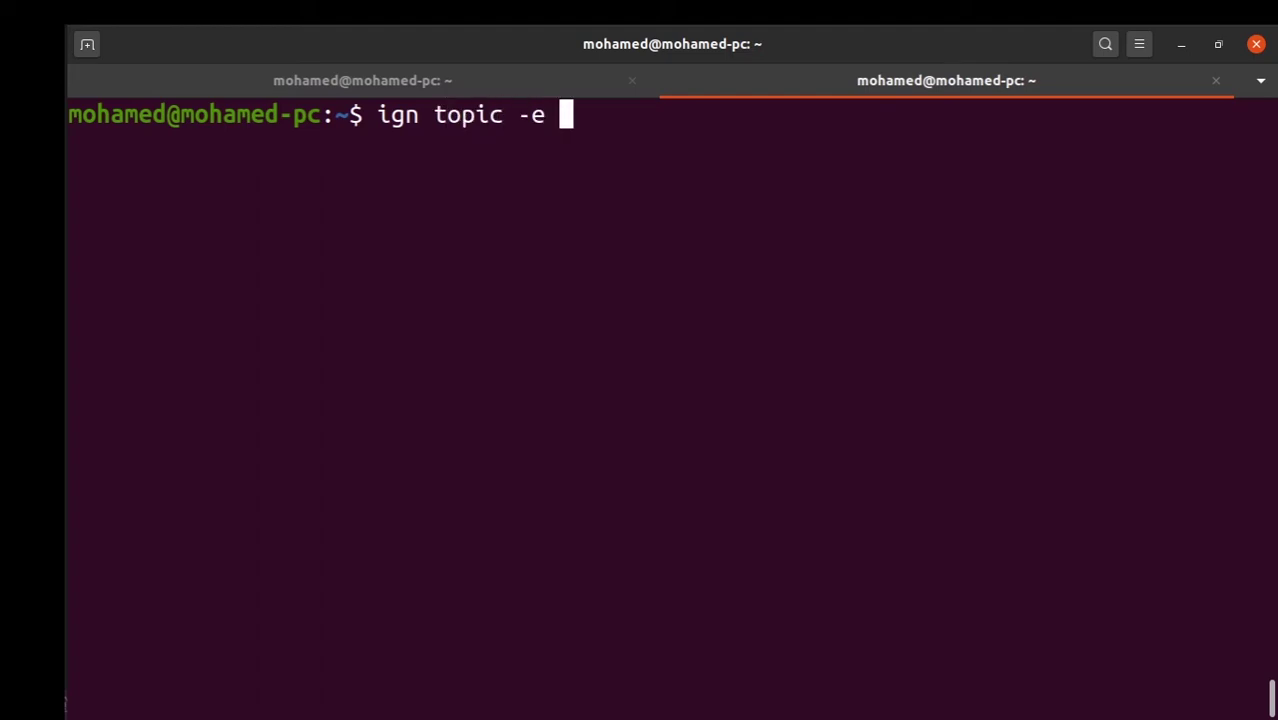
{"action": "type", "text": "-t "}
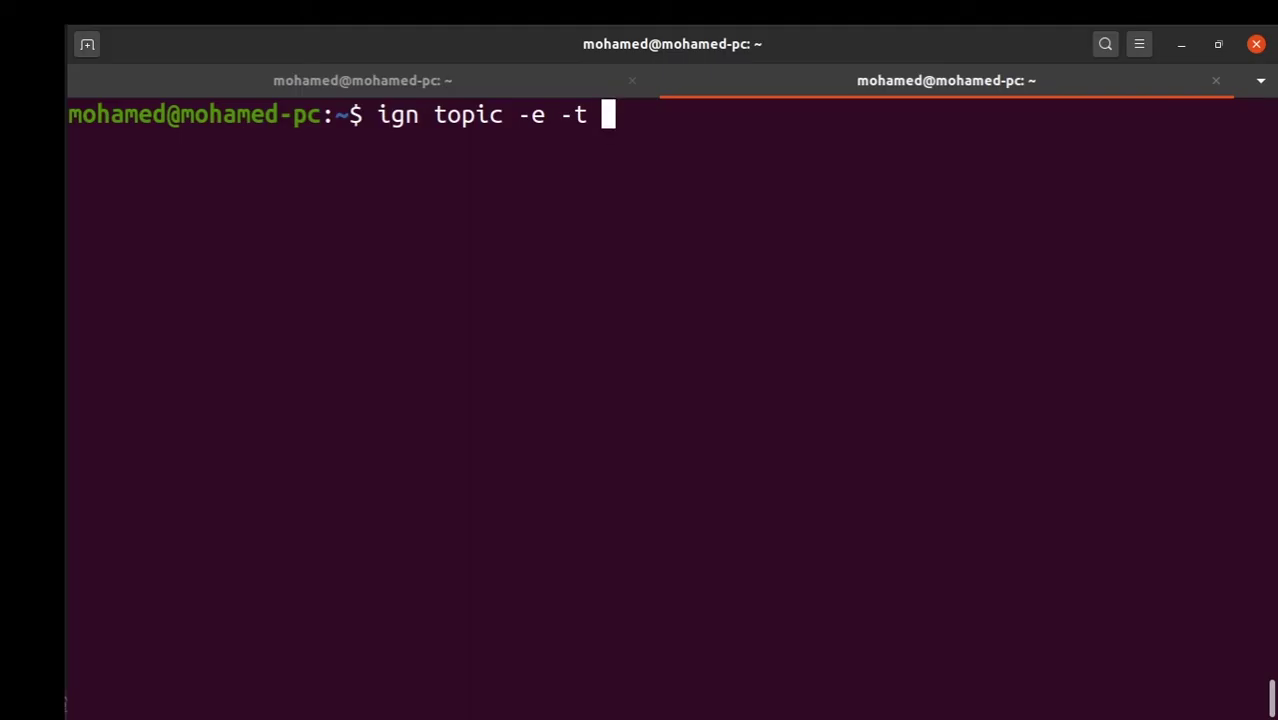
{"action": "type", "text": "/world/world_demo/stats"}
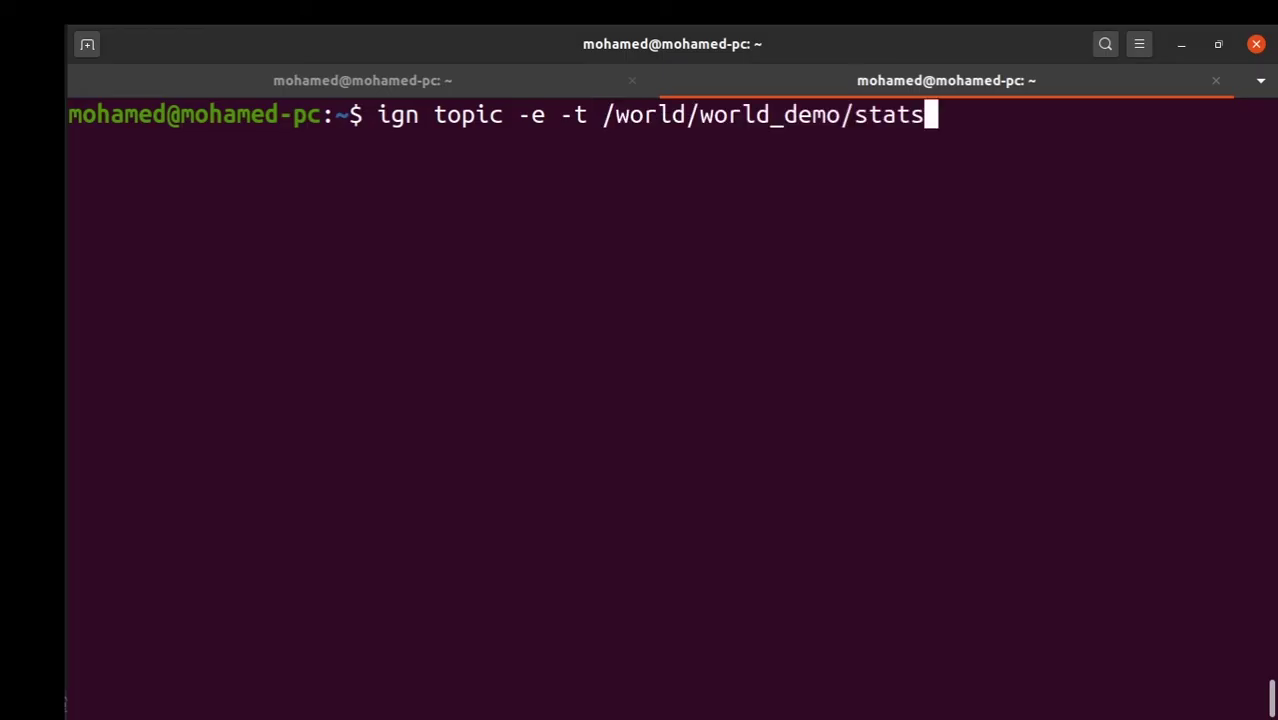
{"action": "key", "text": "Return"}
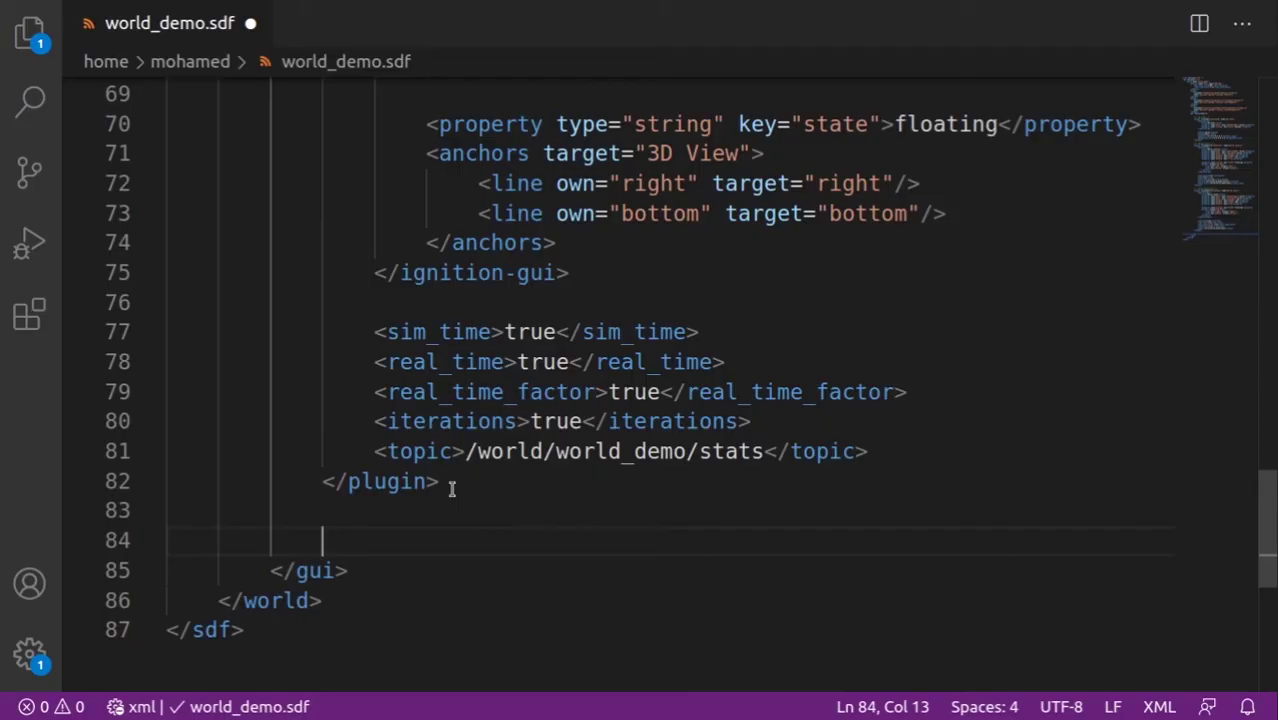
Add an '<!--Entity tree-->' comment below the stats plugin and start an autocompleted plugin tag.
{"action": "type", "text": "<"}
{"action": "type", "text": "!--E"}
{"action": "type", "text": "ntity "}
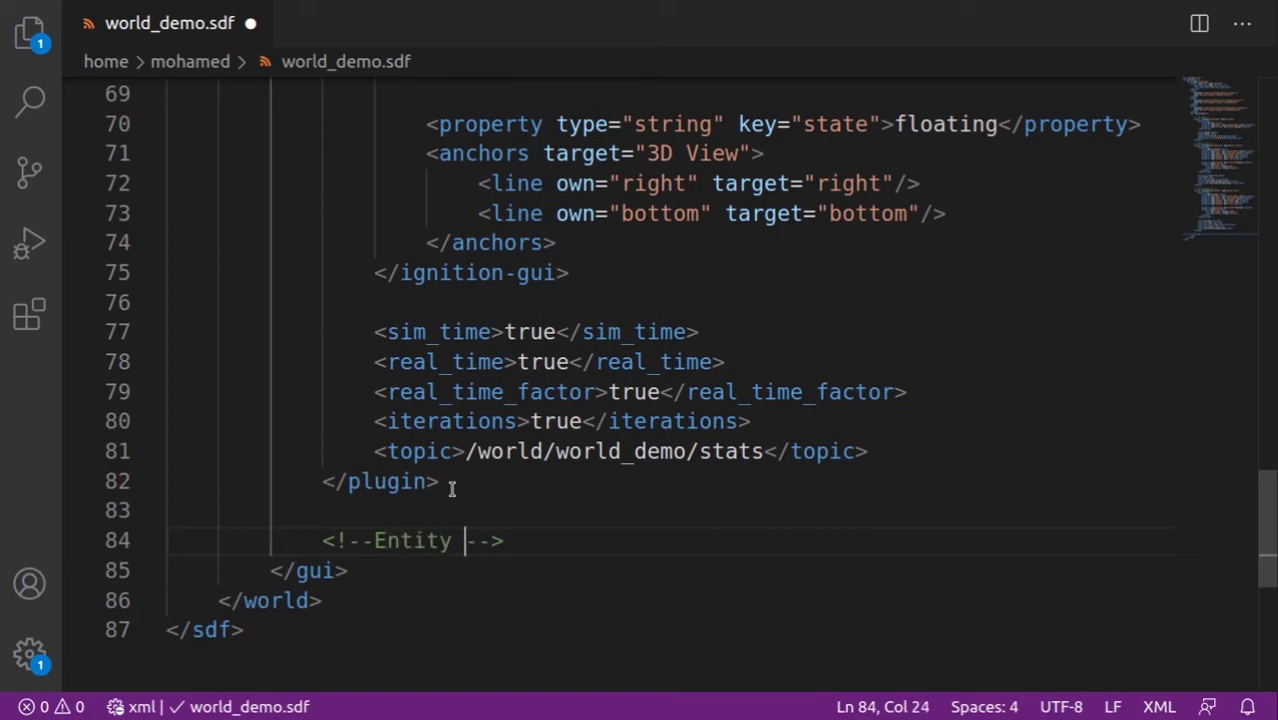
{"action": "type", "text": "tree-->"}
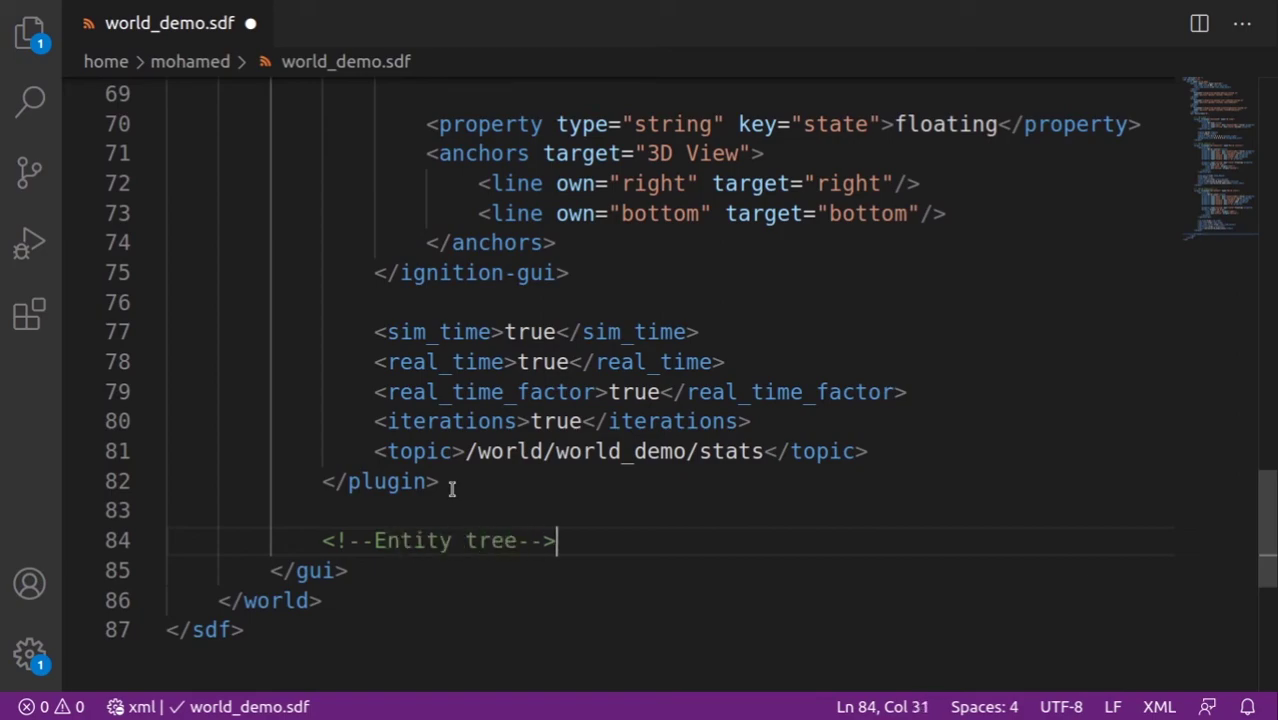
{"action": "key", "text": "Return"}
{"action": "type", "text": "<"}
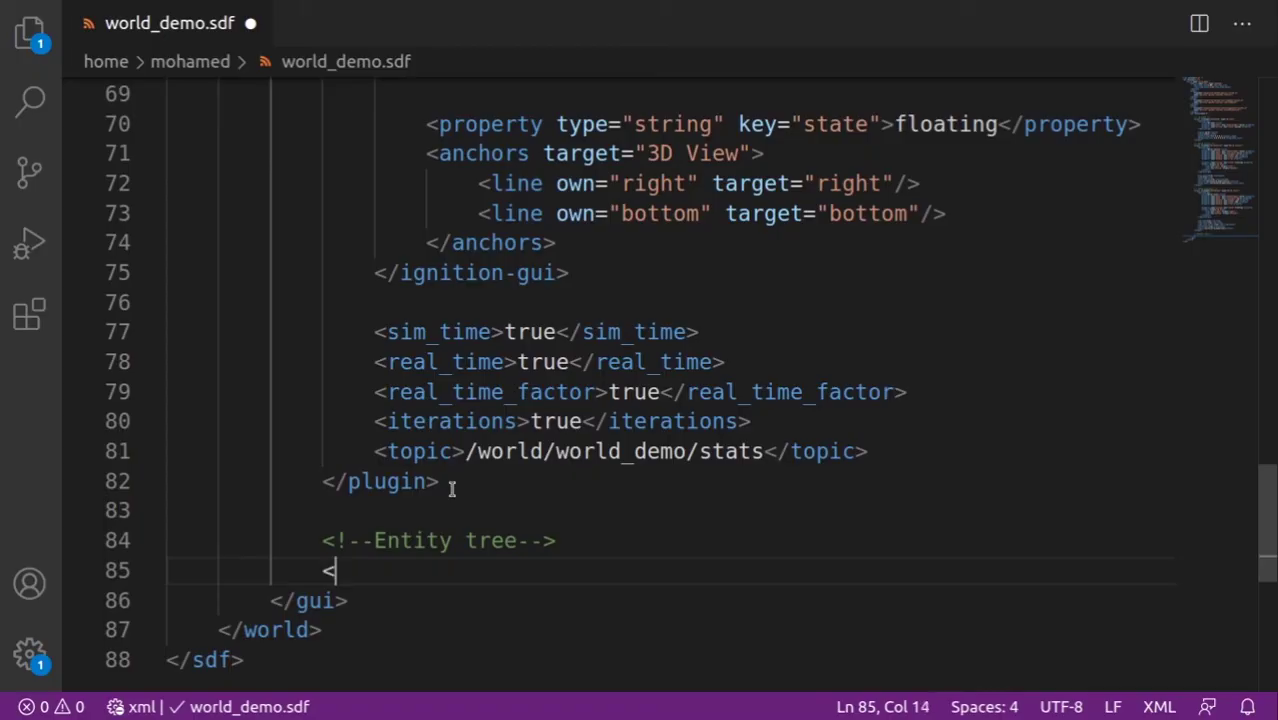
{"action": "type", "text": "pl"}
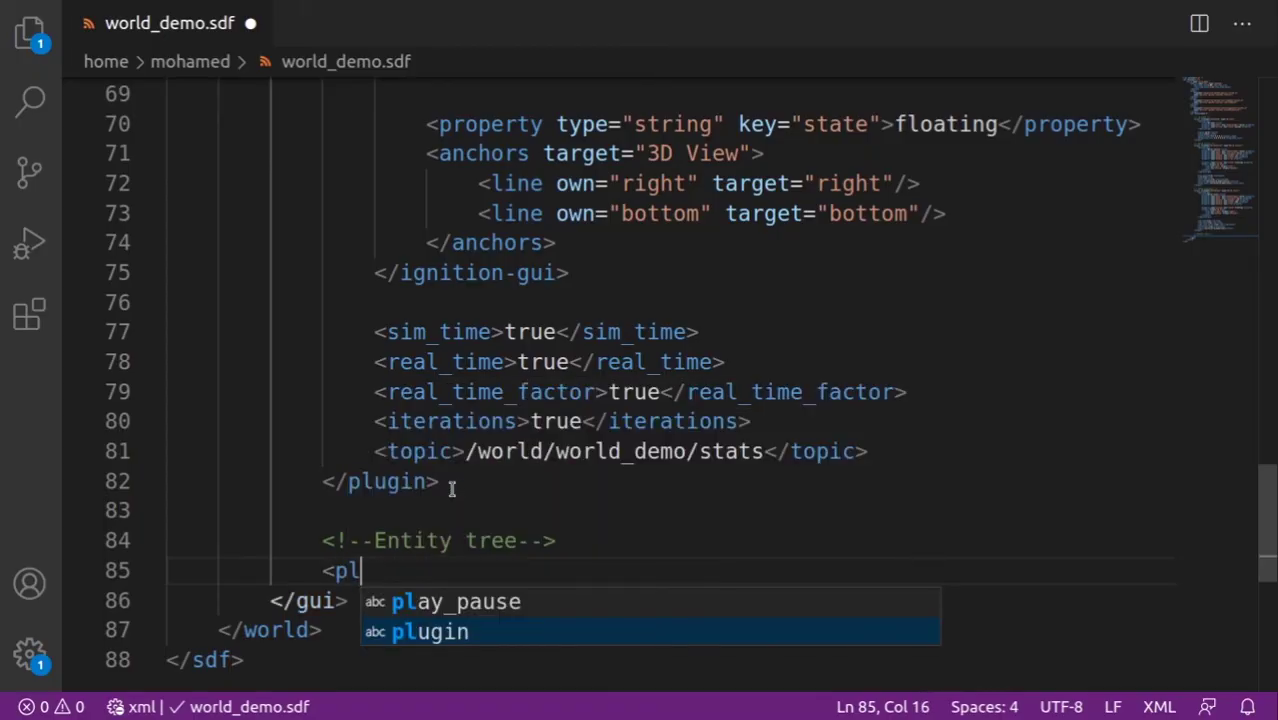
{"action": "key", "text": "Return"}
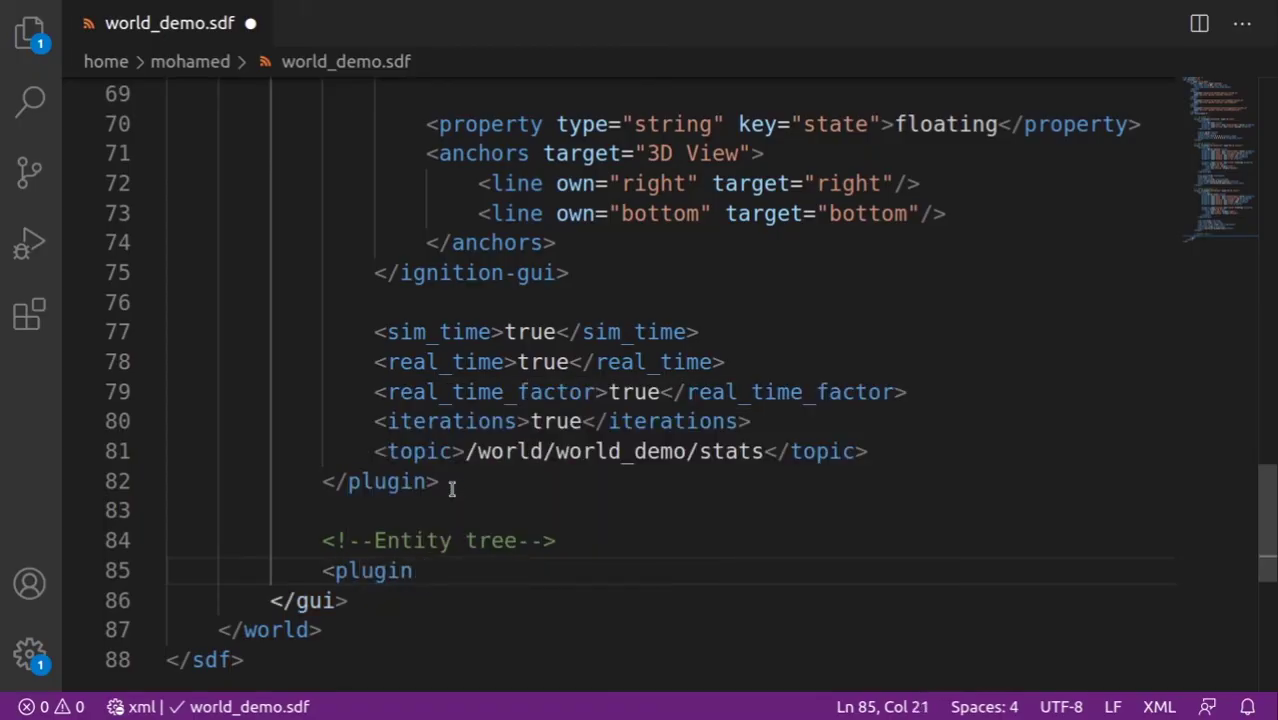
{"action": "type", "text": "fi"}
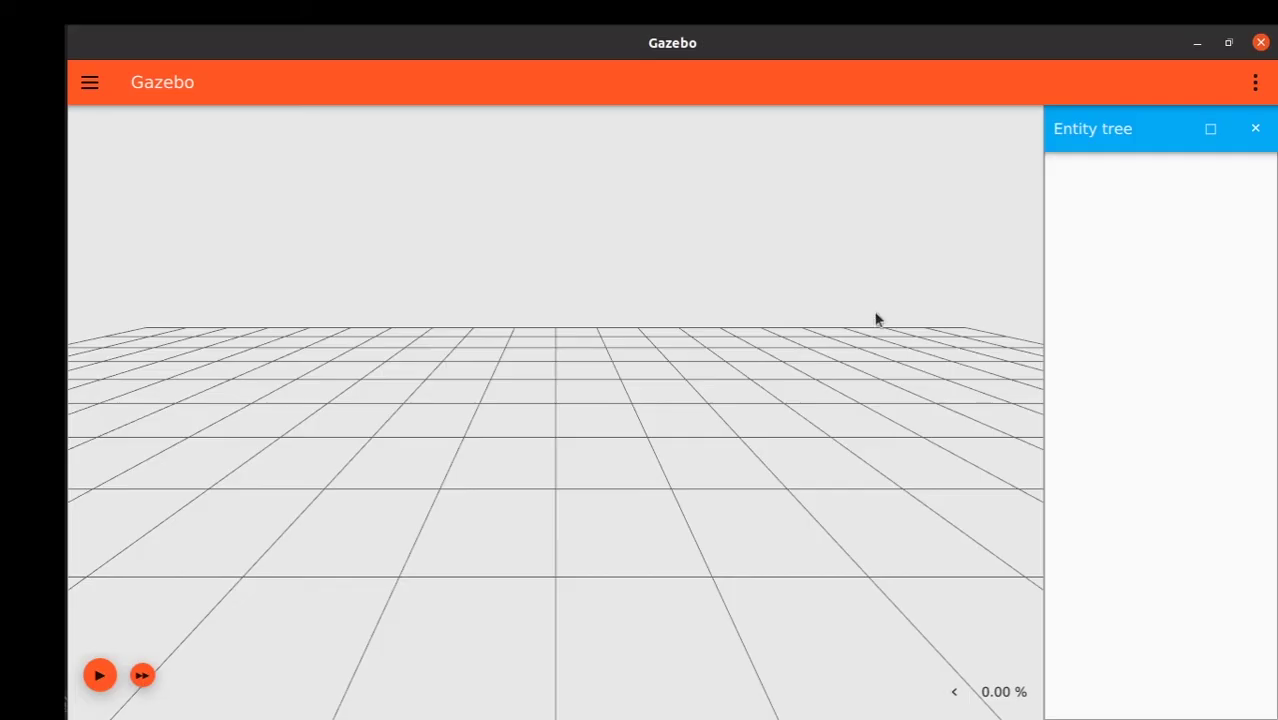
Browse Gazebo's GUI plugin list from the top-right menu to find Entity Tree.
{"action": "left_click", "coordinate": [1262, 86]}
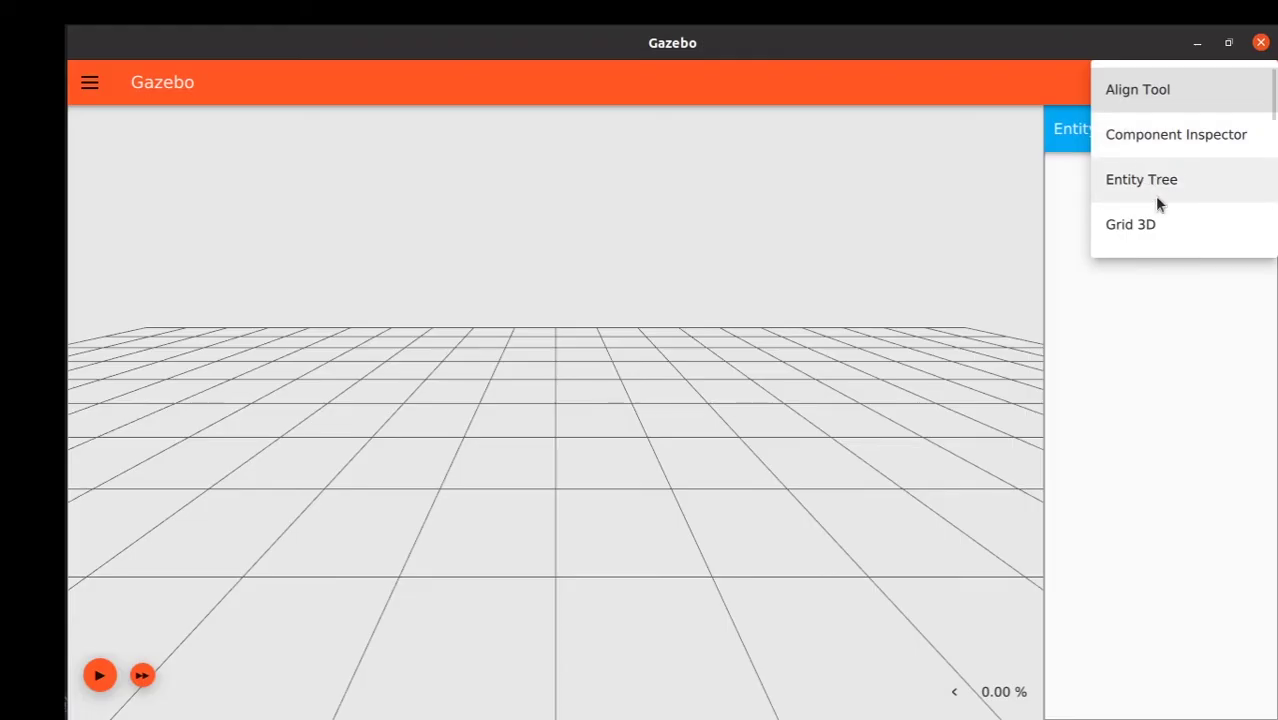
{"action": "scroll", "coordinate": [1150, 215], "scroll_direction": "down", "scroll_amount": 2}
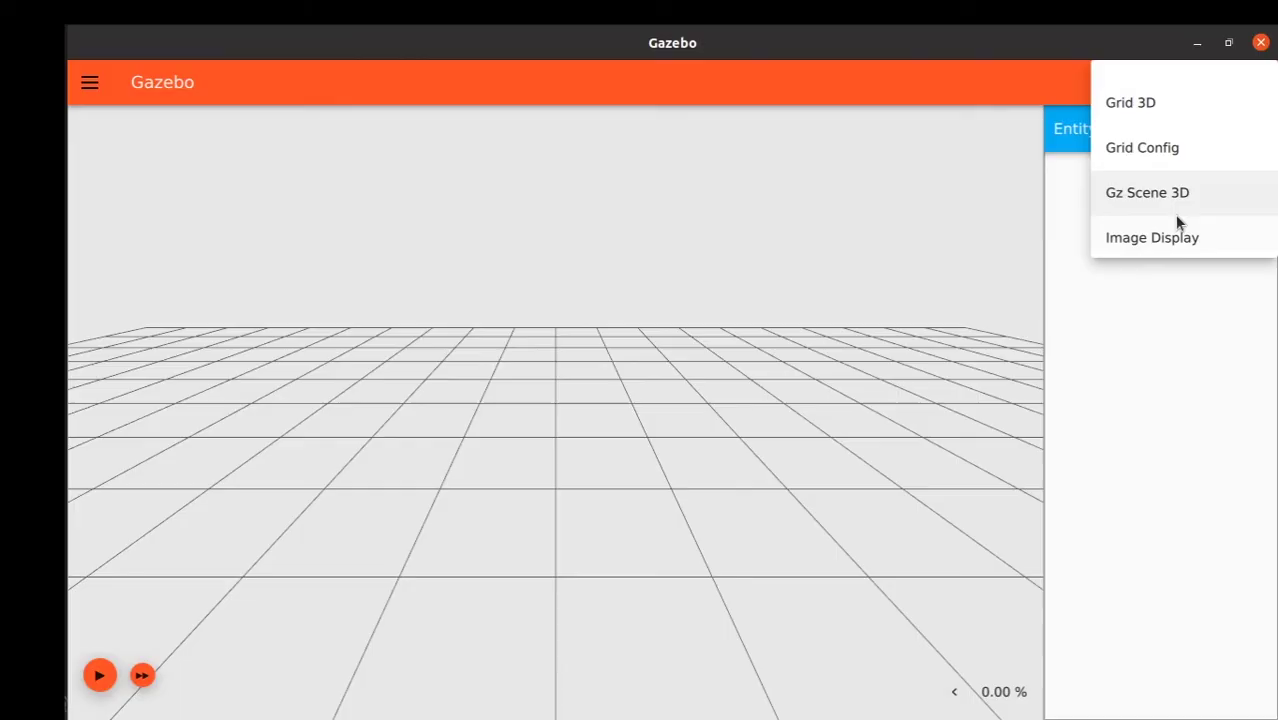
{"action": "scroll", "coordinate": [1174, 214], "scroll_direction": "down", "scroll_amount": 3}
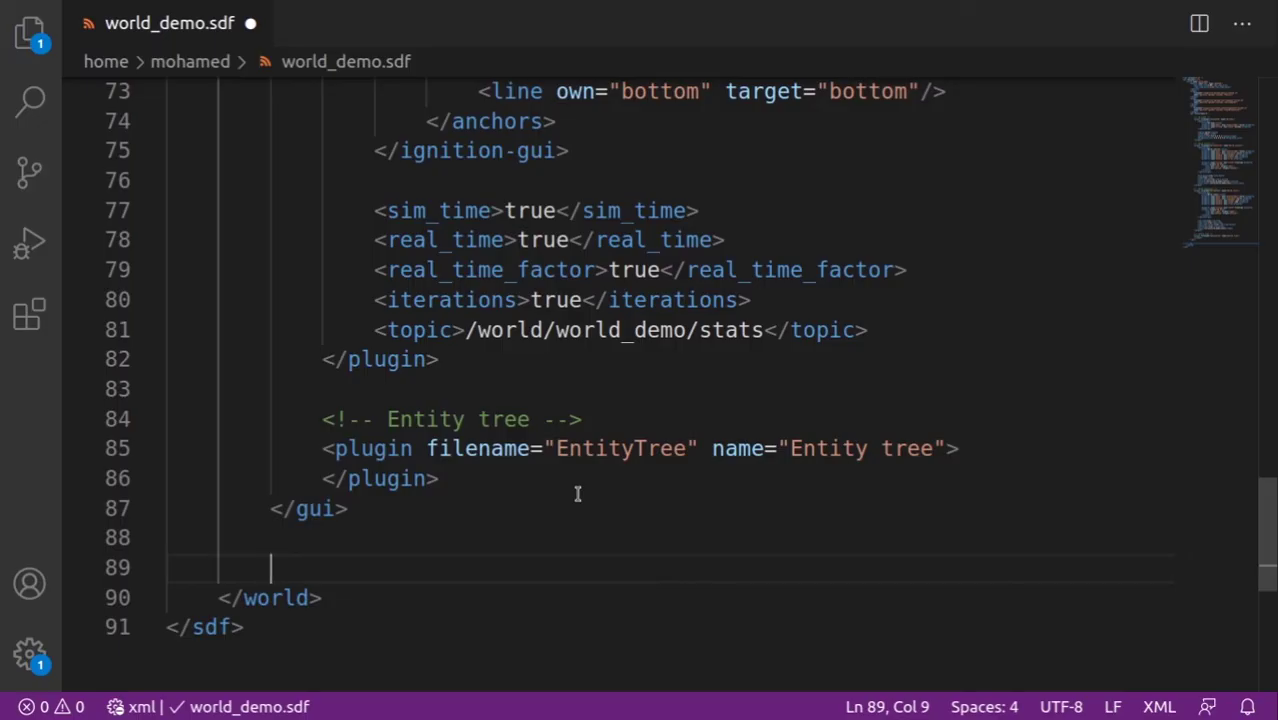
Write the directional 'sun' light block, completing its attenuation range and constant lines.
{"action": "type", "text": "<li"}
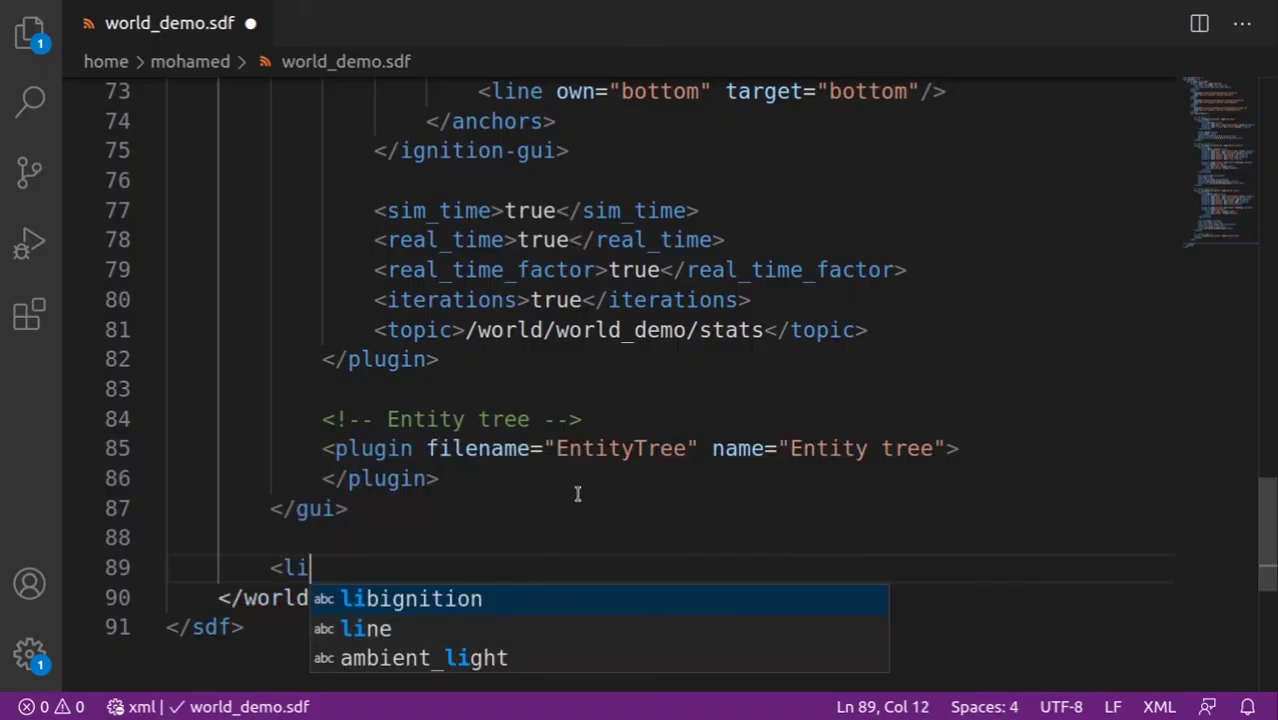
{"action": "type", "text": "ght"}
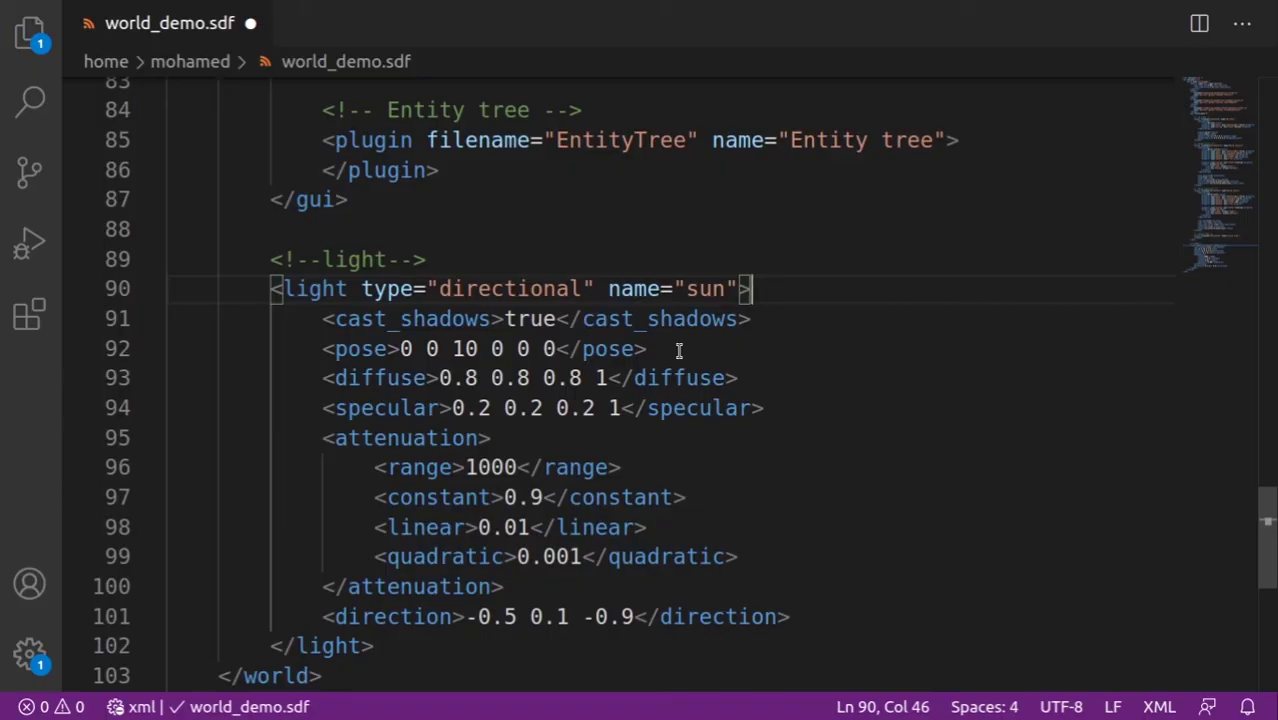
{"action": "scroll", "coordinate": [760, 400], "scroll_direction": "down", "scroll_amount": 1}
{"action": "left_click", "coordinate": [754, 393]}
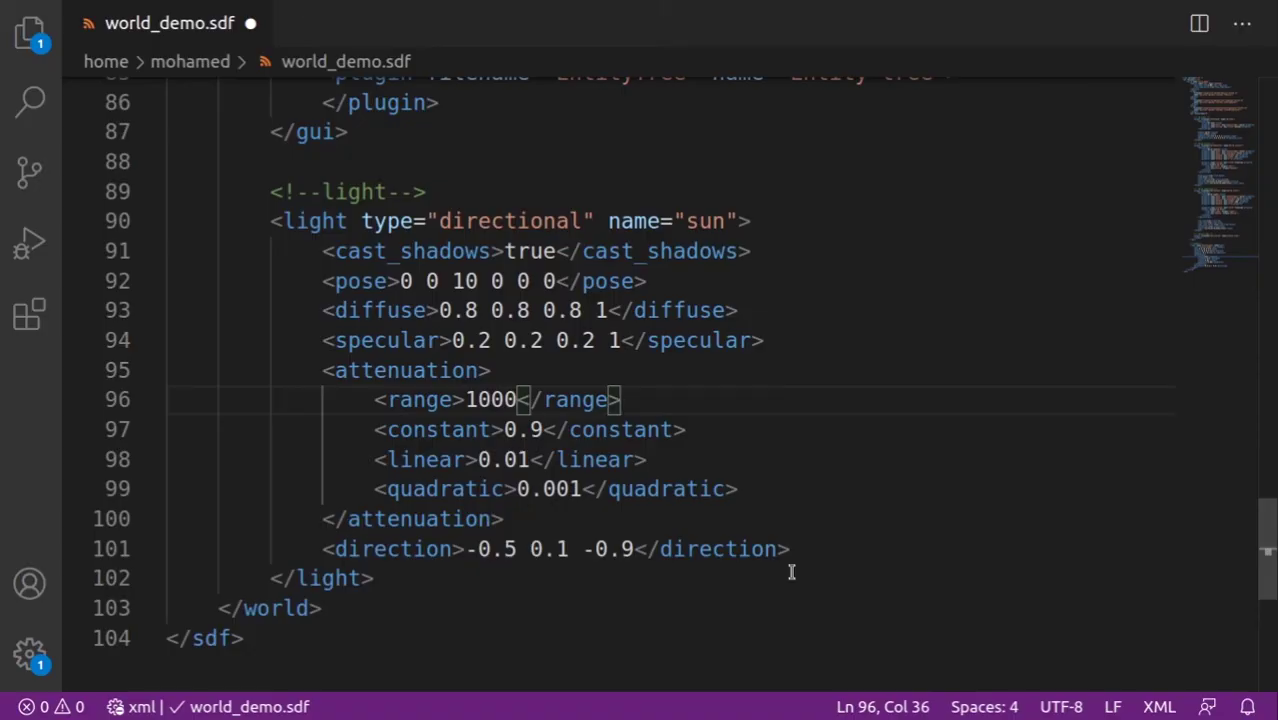
{"action": "left_click", "coordinate": [735, 432]}
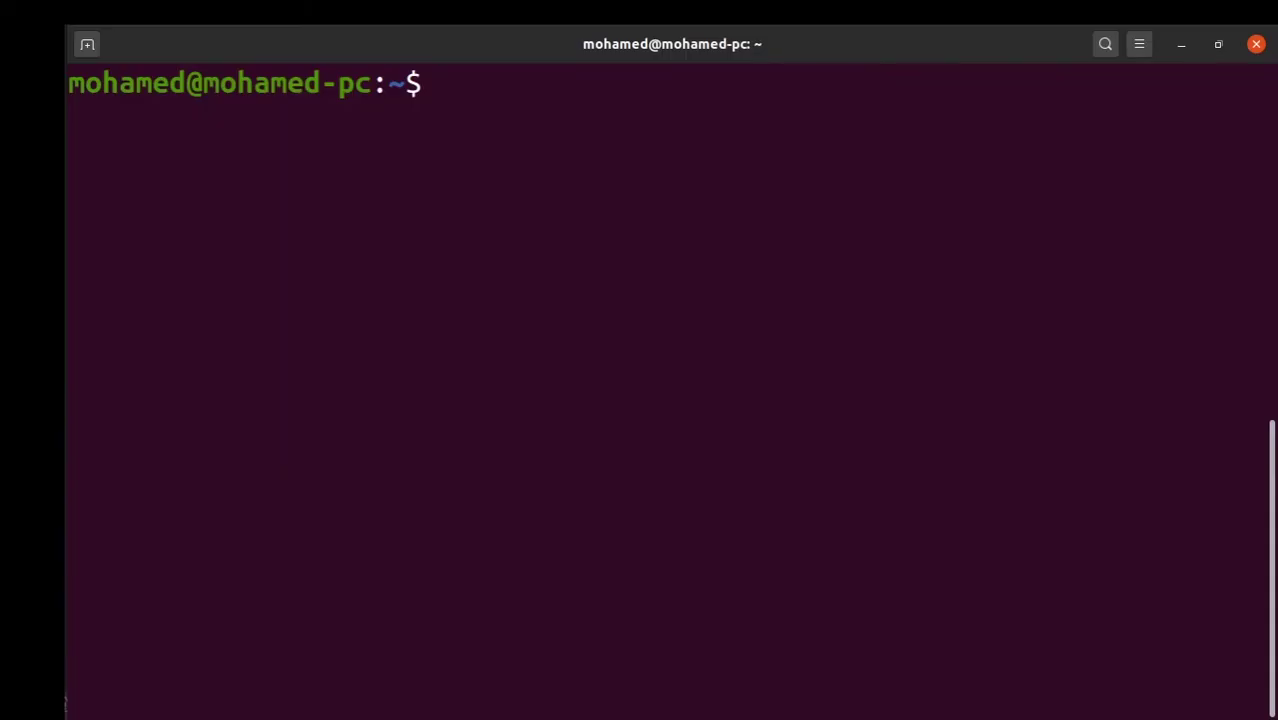
Relaunch the world with 'ign gazebo world_demo.sdf' to see sun in the Entity tree.
{"action": "type", "text": "ign gazebo world_demo.sdf"}
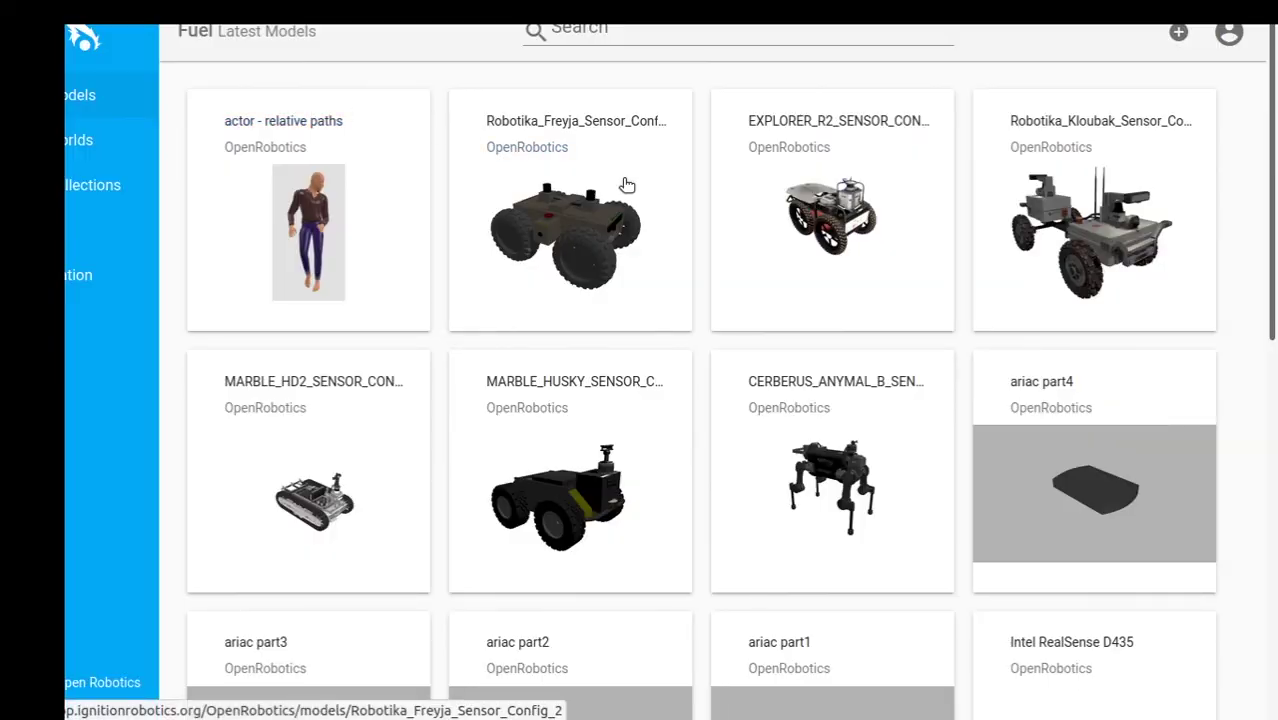
Drag the MARBLE_HUSKY_SENSOR_CONFIG_2 model from its Fuel page into the Gazebo scene.
{"action": "left_click", "coordinate": [560, 438]}
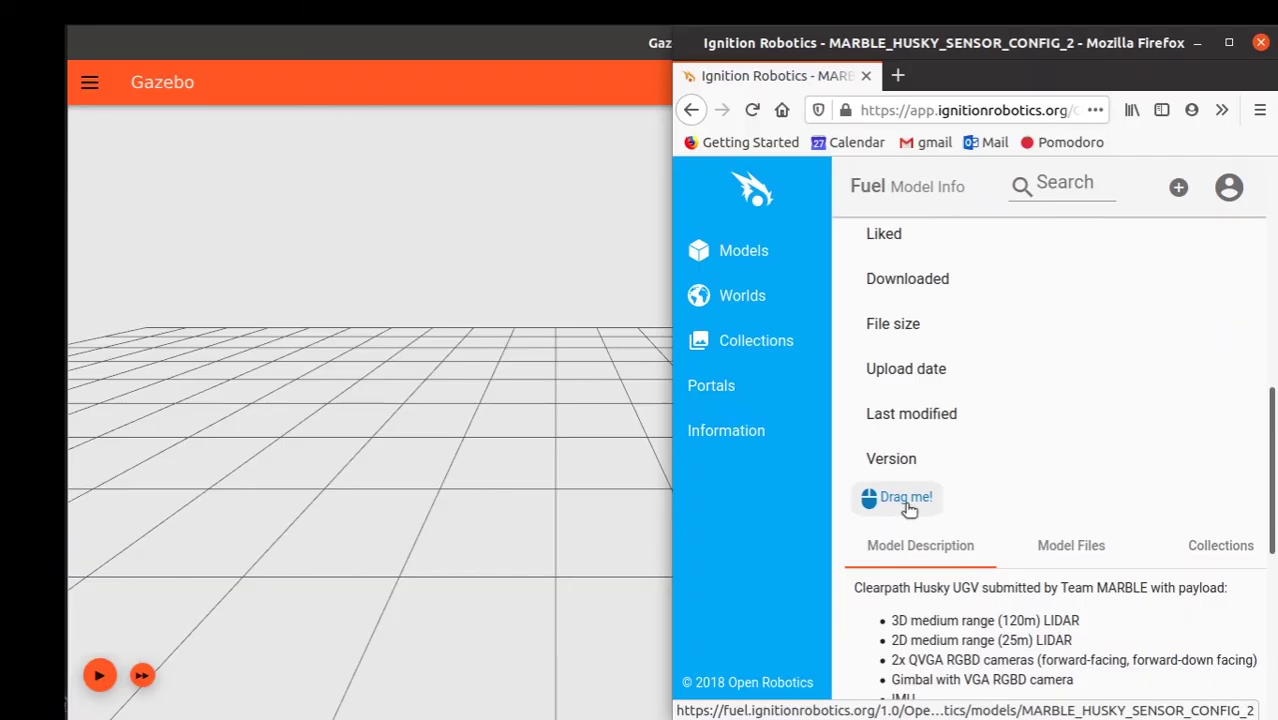
{"action": "left_click_drag", "start_coordinate": [905, 500], "coordinate": [460, 440]}
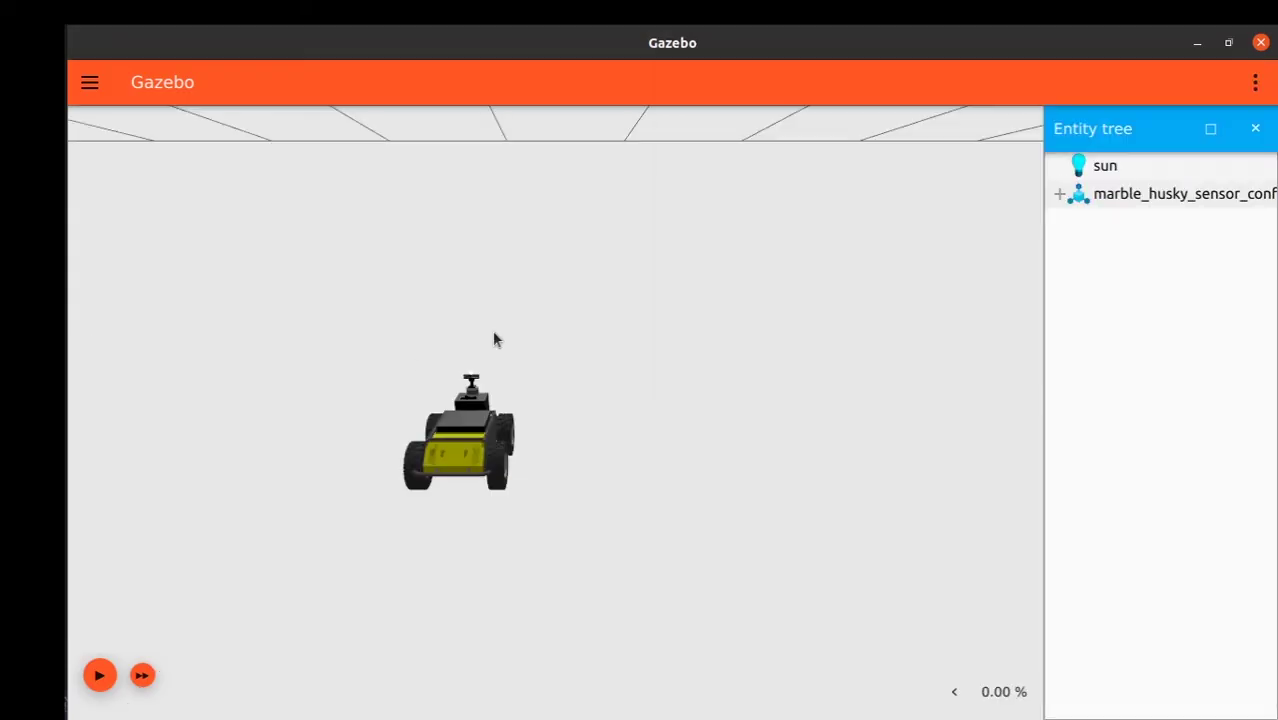
{"action": "left_click", "coordinate": [1197, 42]}
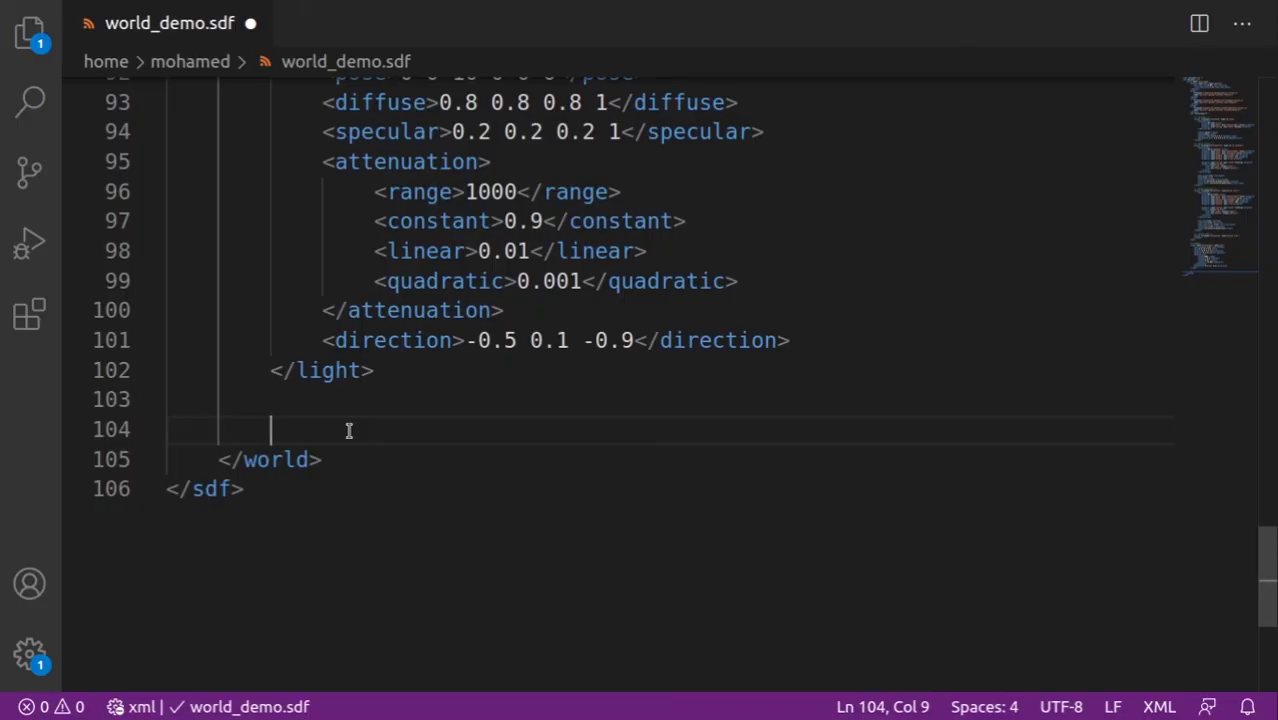
Paste the Husky <include> block with its Fuel uri below </light>.
{"action": "type", "text": "<include>             <uri>             https://fuel.ignitionrobotics.org/1.0/OpenRobotics/models/MARBLE_HUSKY_SENSOR_CONFIG_2             </uri>         </include>"}
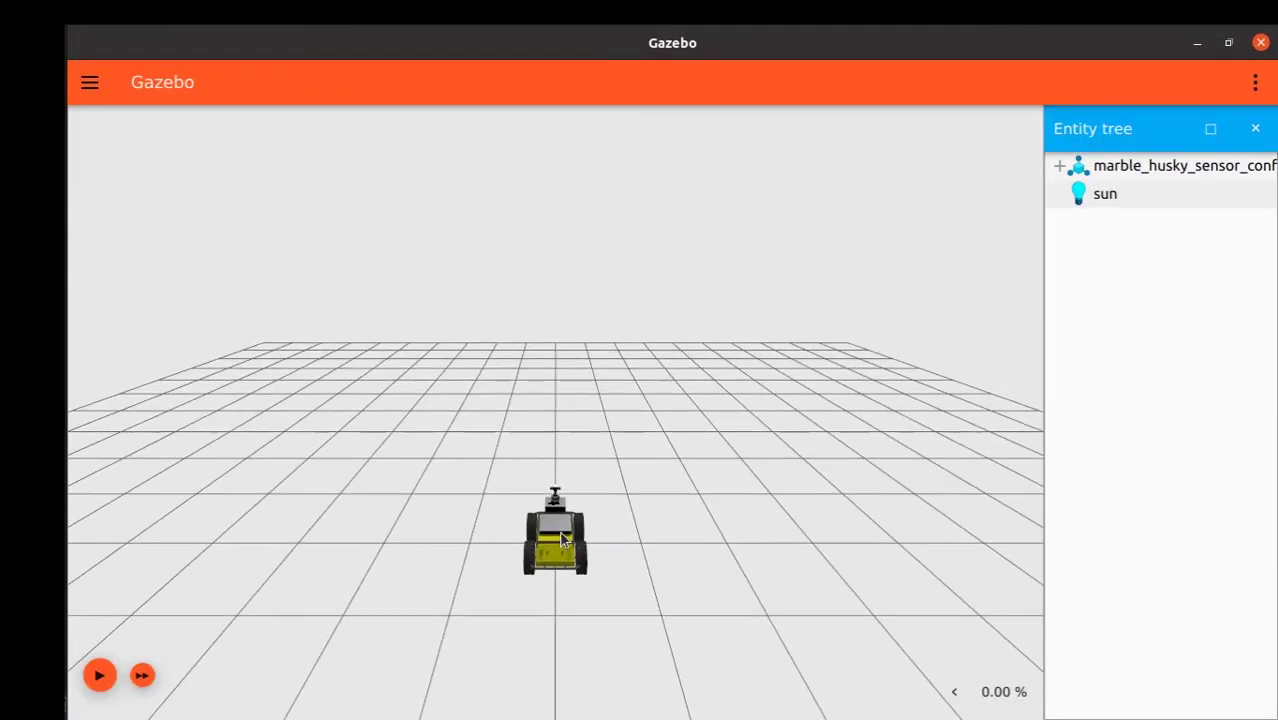
Zoom the Gazebo 3D view in toward the loaded Husky robot.
{"action": "scroll", "coordinate": [557, 518], "scroll_direction": "up", "scroll_amount": 2}
{"action": "scroll", "coordinate": [557, 518], "scroll_direction": "up", "scroll_amount": 2}
{"action": "scroll", "coordinate": [557, 518], "scroll_direction": "up", "scroll_amount": 2}
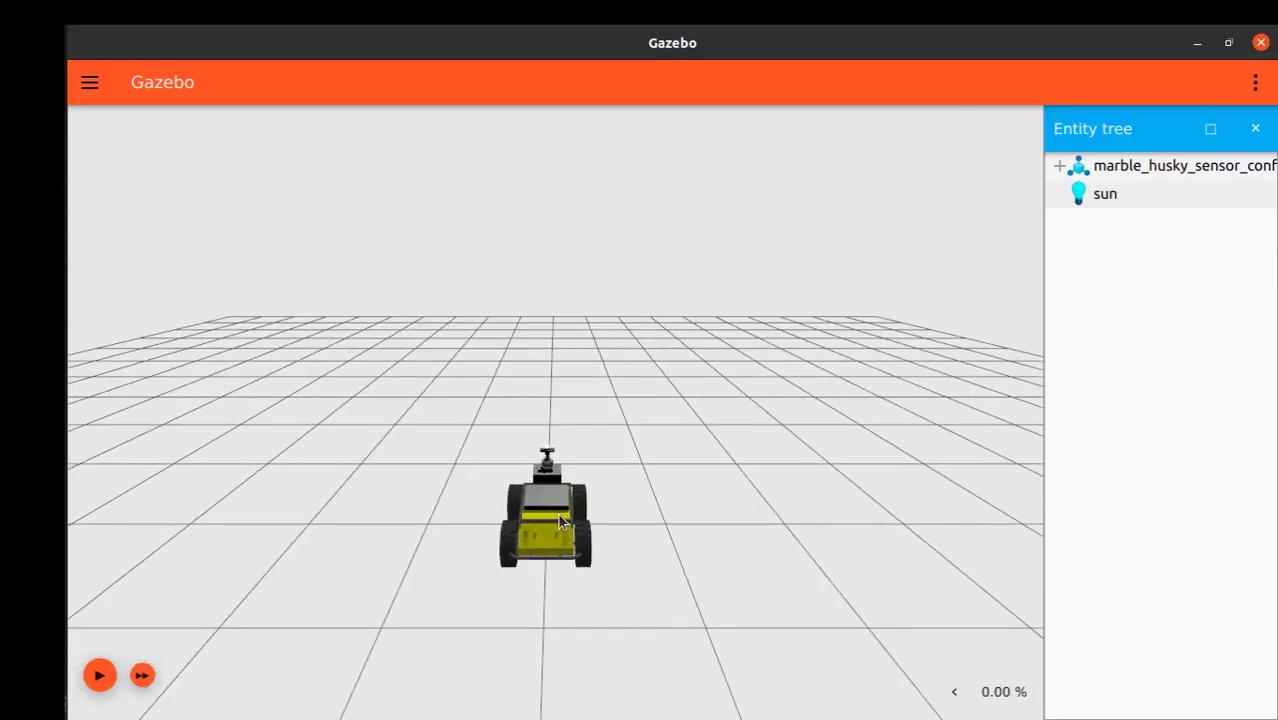
{"action": "scroll", "coordinate": [560, 522], "scroll_direction": "up", "scroll_amount": 2}
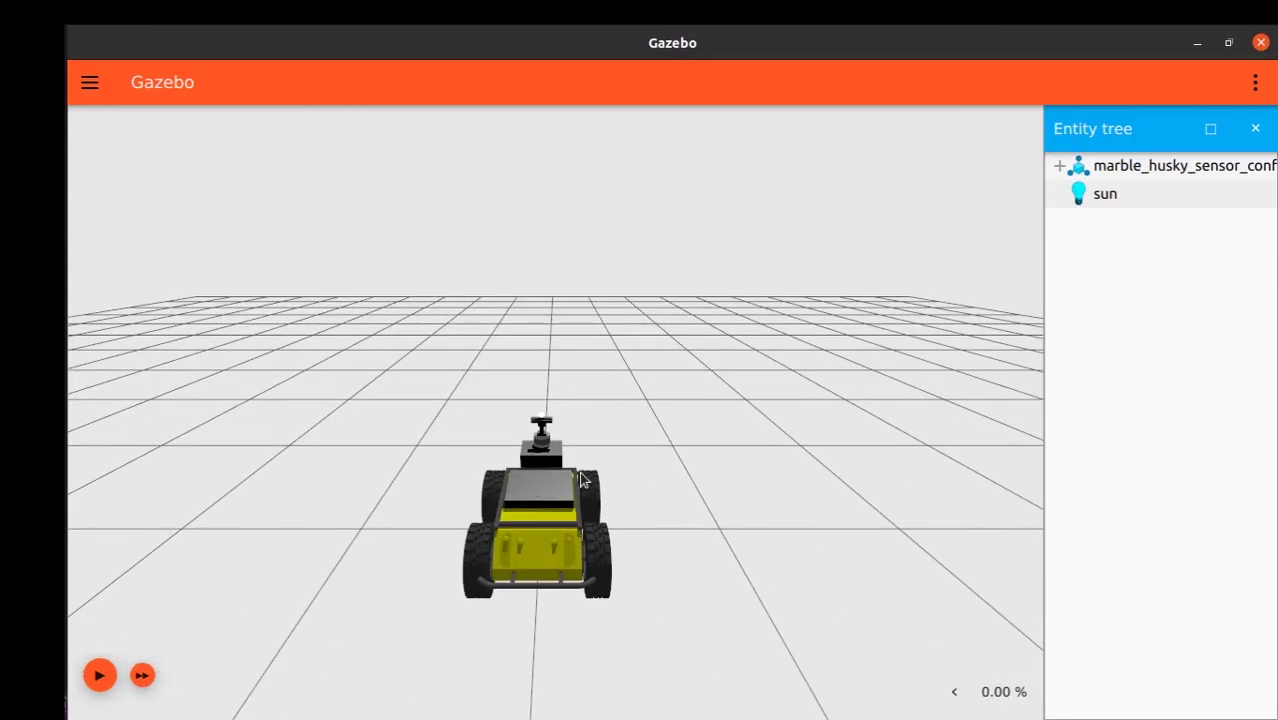